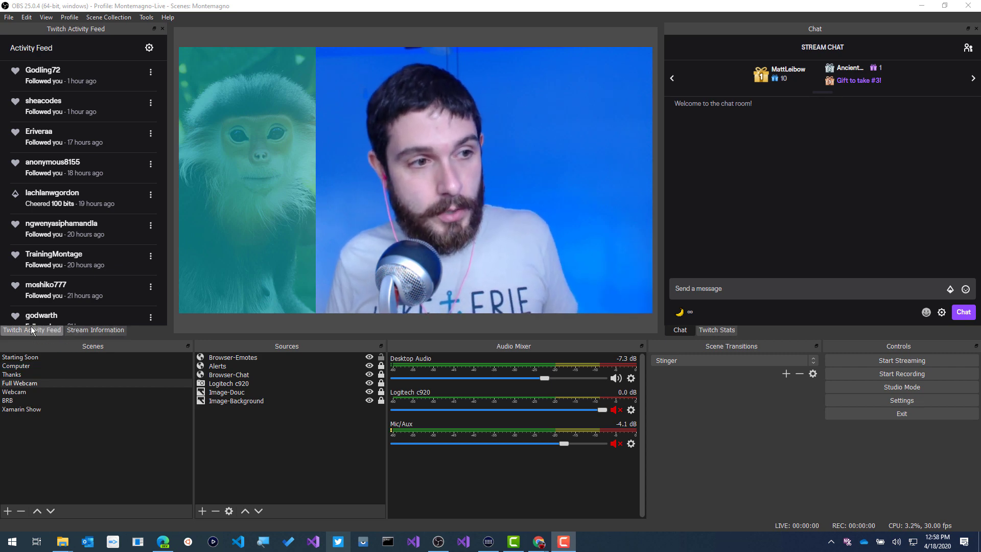
- View the Stream Information and Twitch Stats docks, and return to the activity feed and chat
click(74, 329)
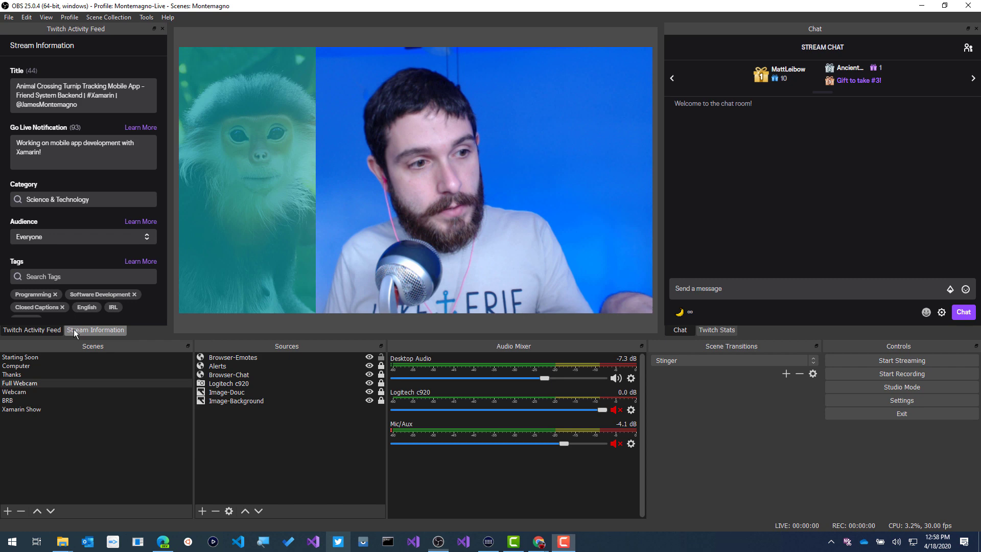
click(48, 332)
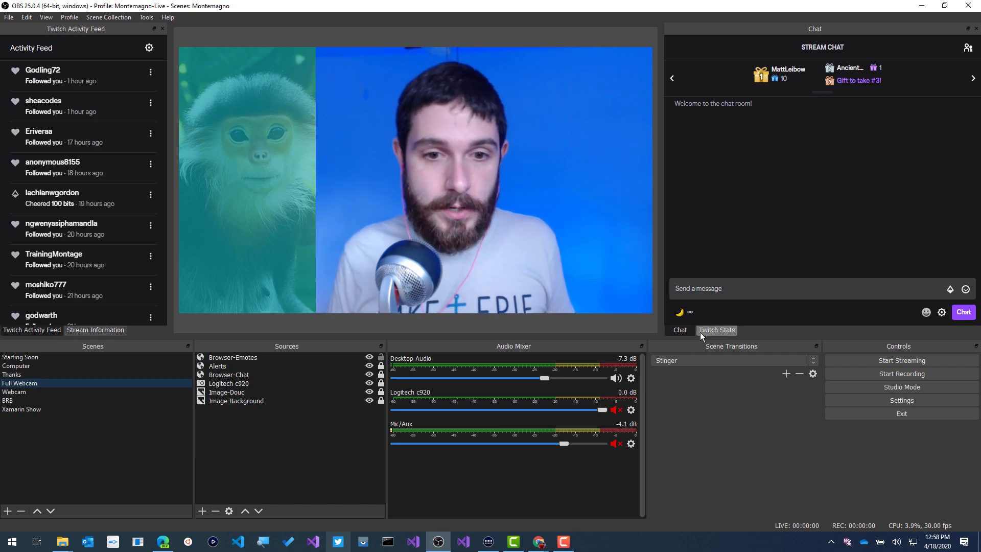
click(717, 330)
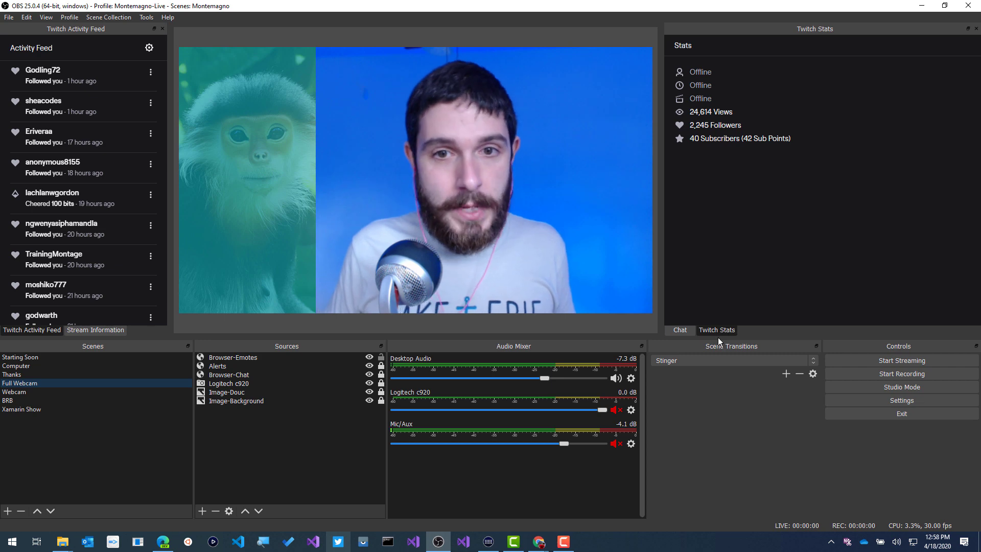
click(686, 332)
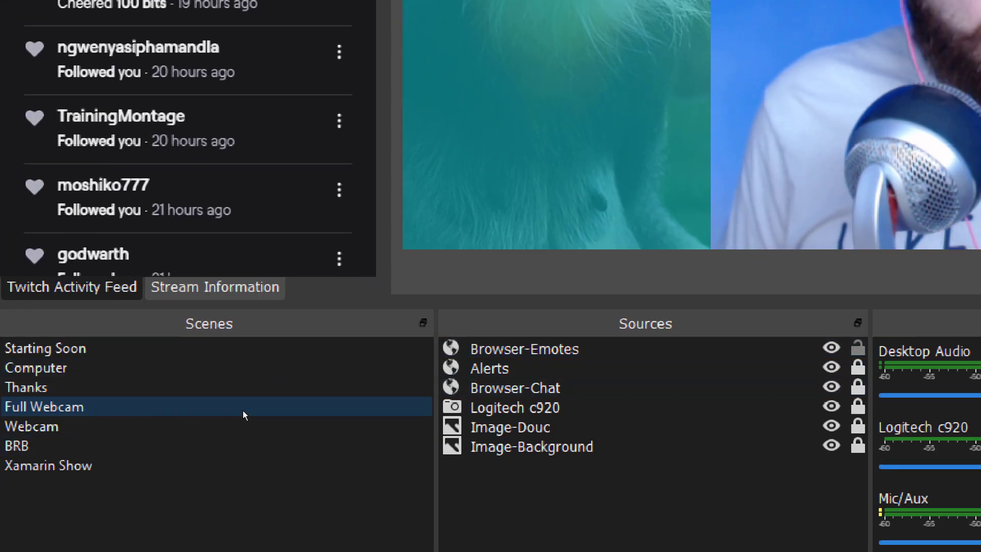
key(Tab)
key(Up)
key(Up)
key(Up)
key(End)
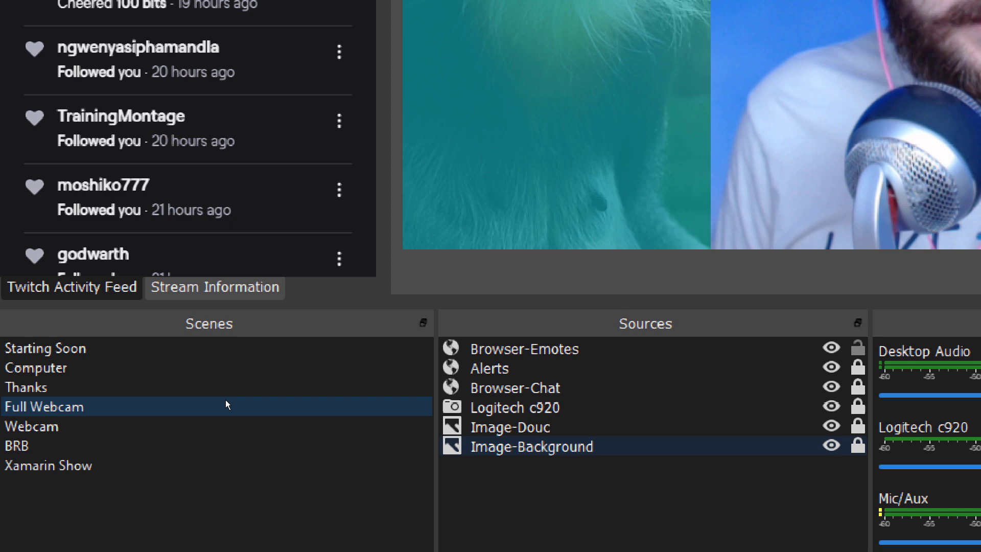
click(225, 404)
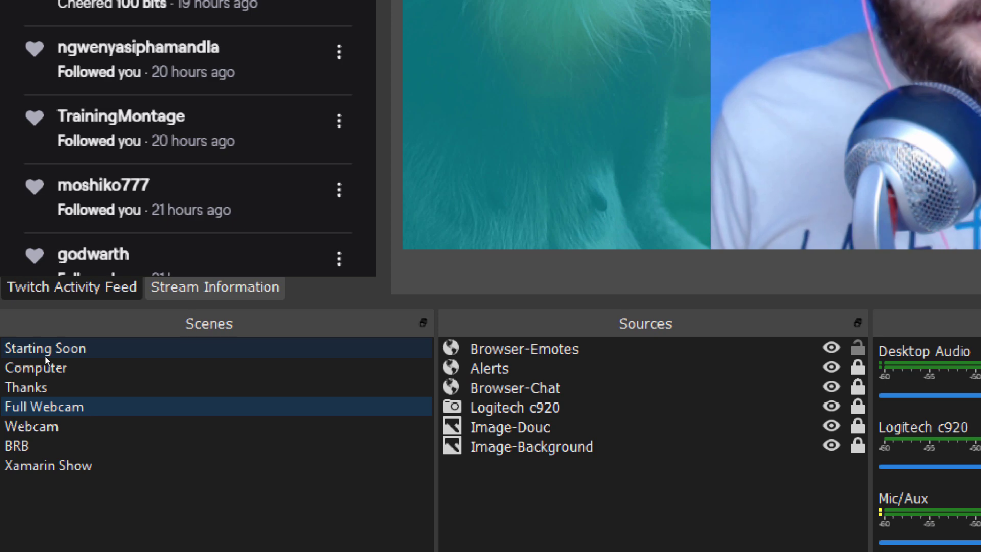
- Switch to the Starting Soon scene and hide its Alerts and Text (GDI+) sources
click(45, 357)
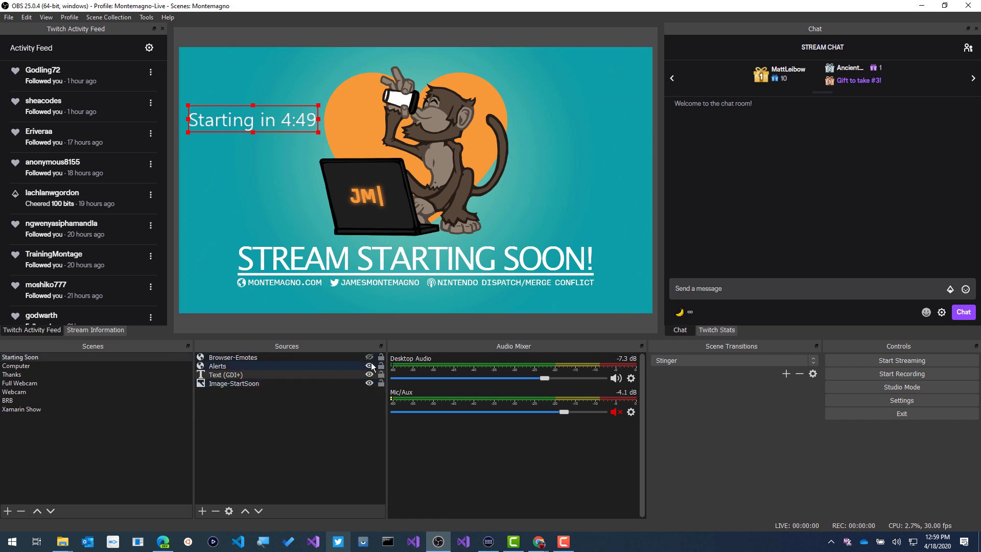
click(369, 365)
click(370, 375)
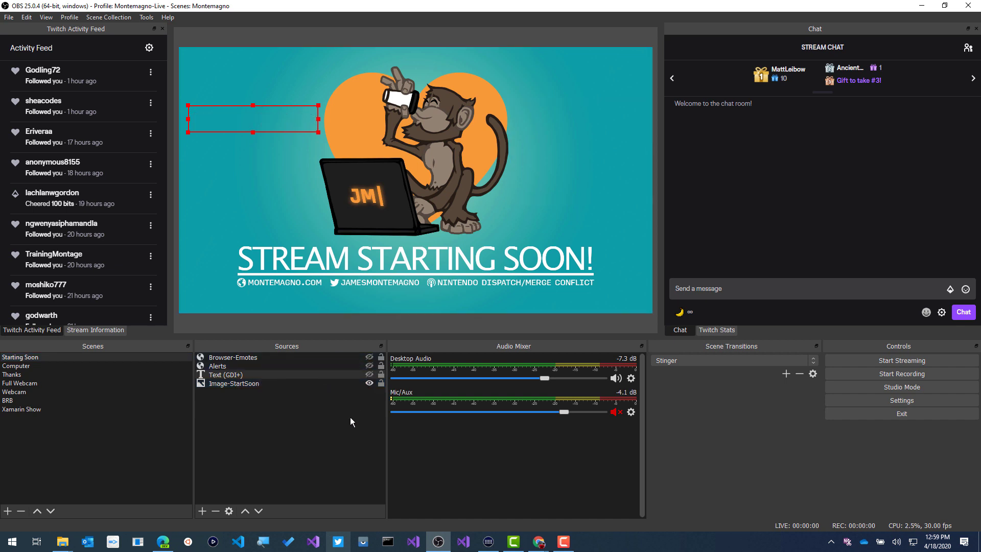
click(349, 431)
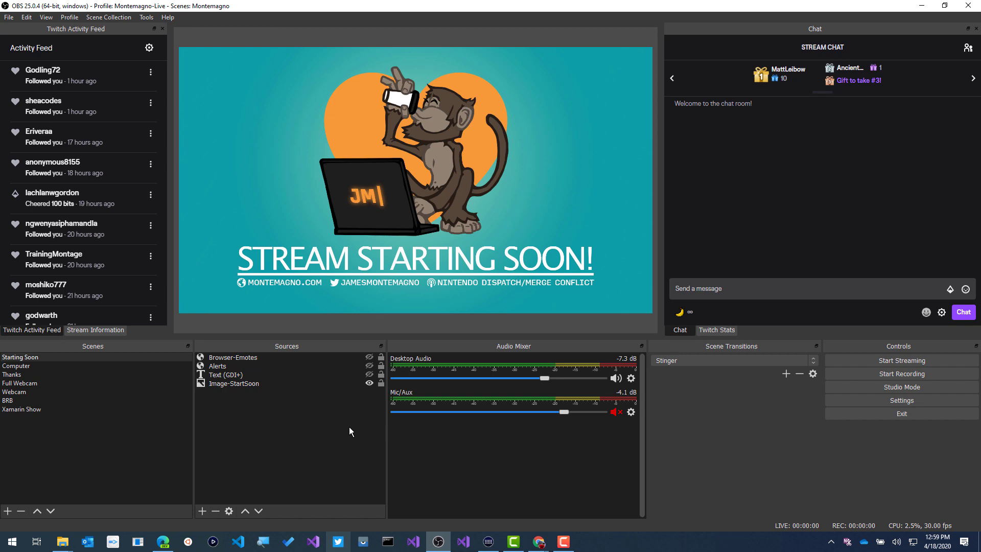
- Check the image file in the Image-StartSoon source's properties and make the Text (GDI+) source visible again
double_click(258, 387)
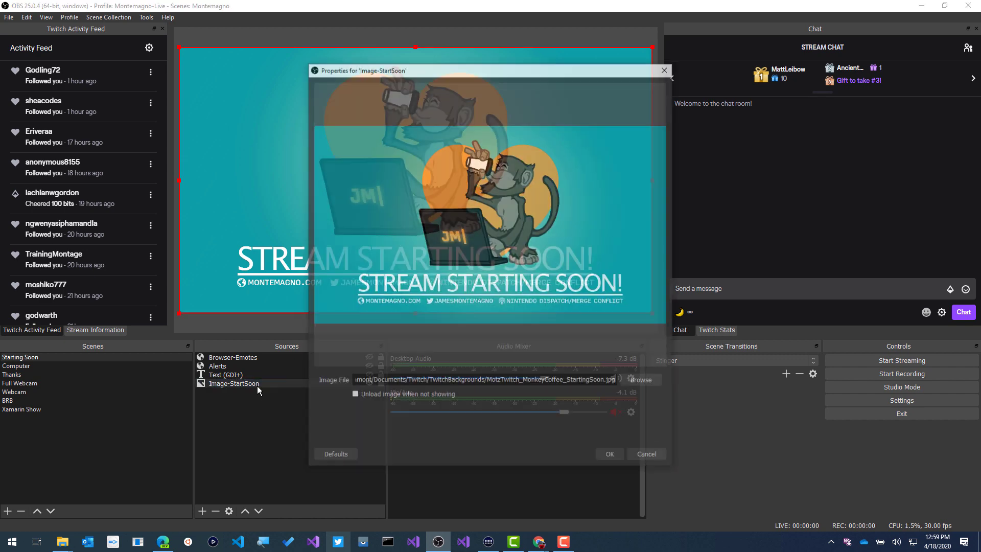
click(649, 457)
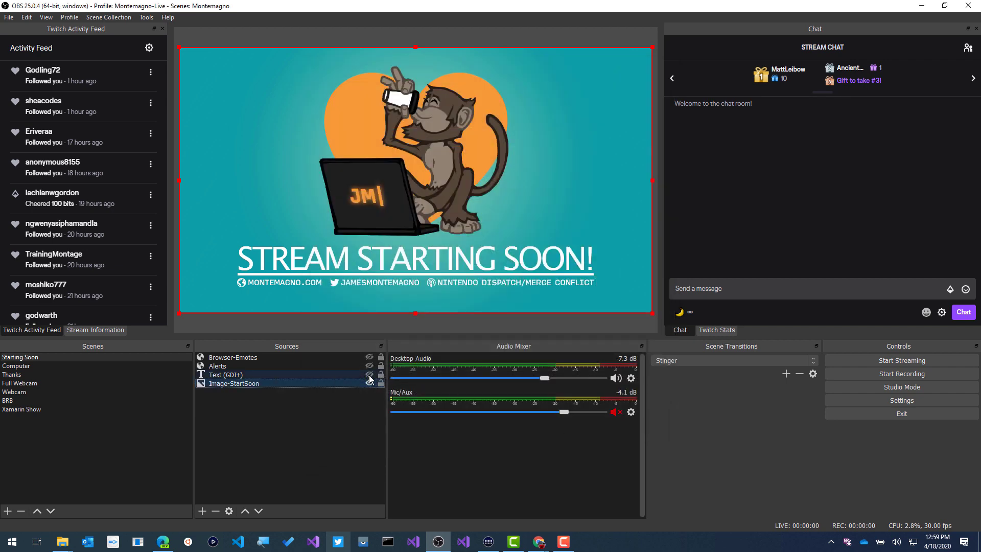
click(369, 376)
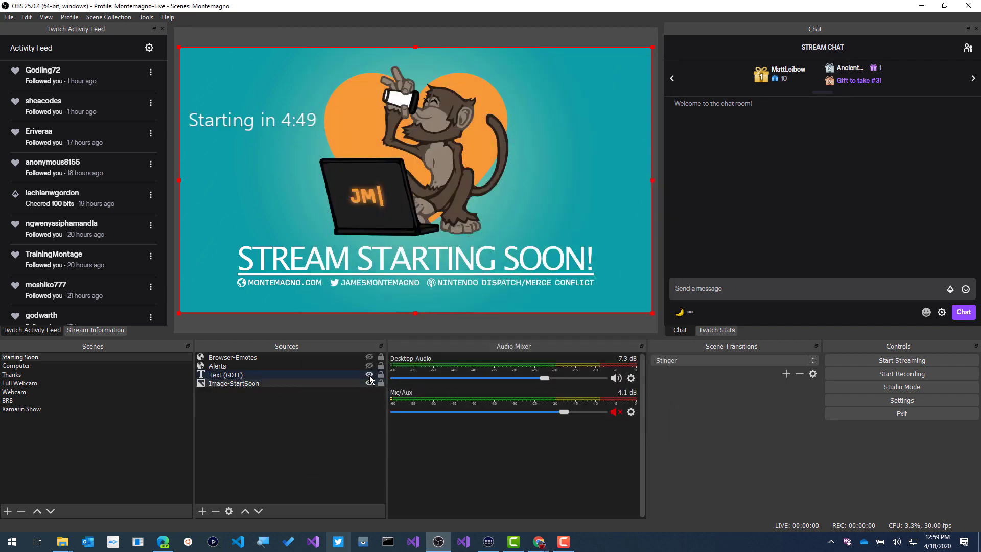
- Launch My Stream Timer, start its 5-minute countdown and move its window clear of the countdown text in the preview
key(super)
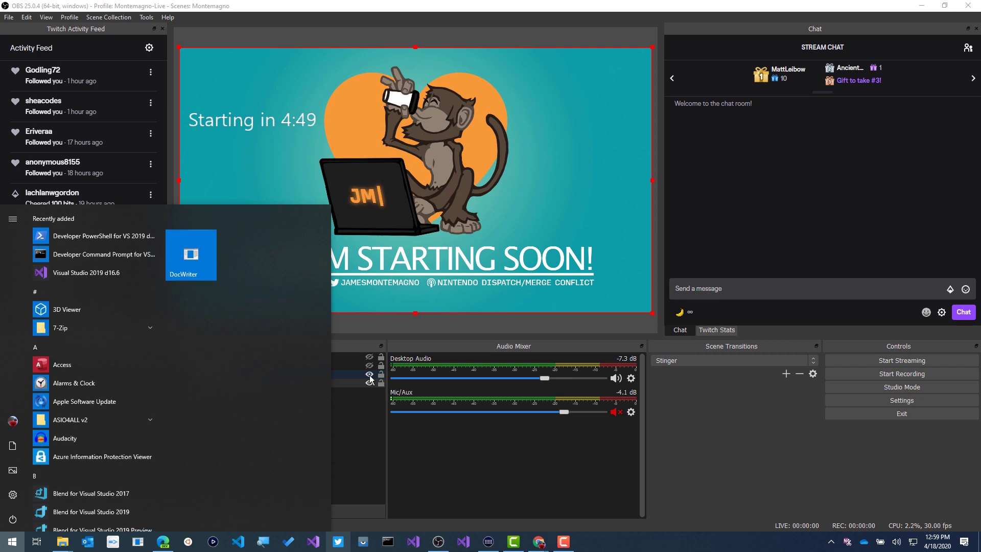
key(Escape)
key(super)
text(my str)
key(Return)
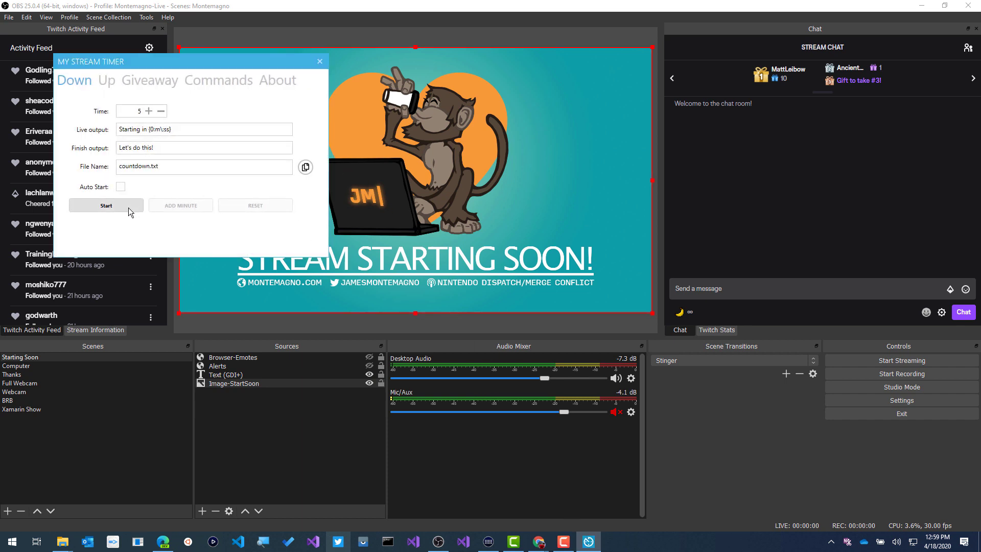
click(129, 211)
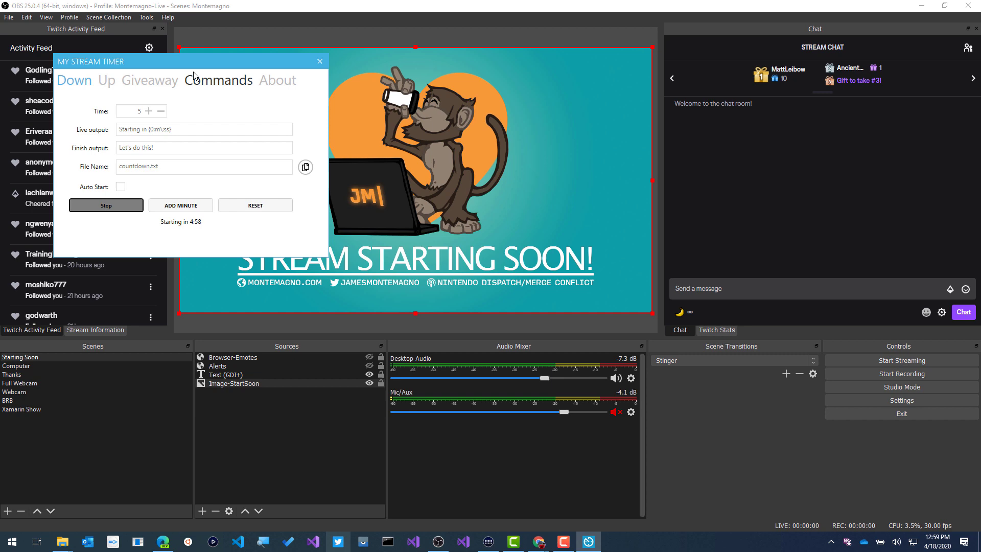
drag(110, 61, 519, 95)
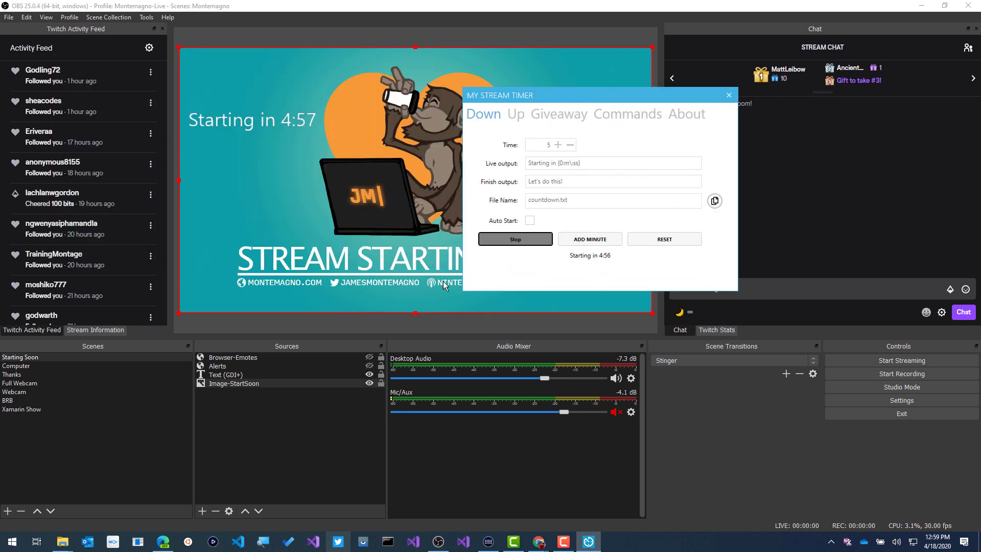
- Check the text file setting in the Text (GDI+) source's properties, and stop the countdown and close My Stream Timer
double_click(252, 373)
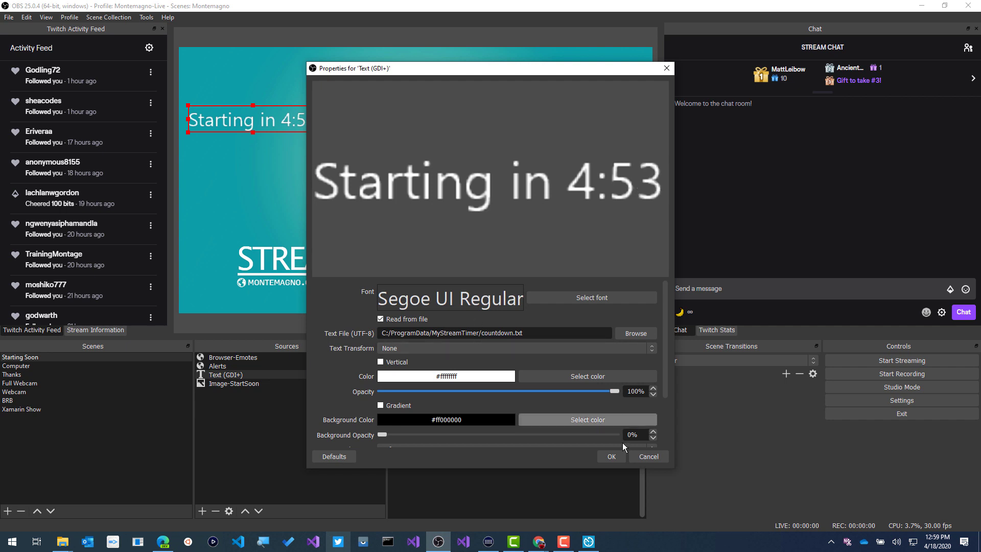
click(650, 457)
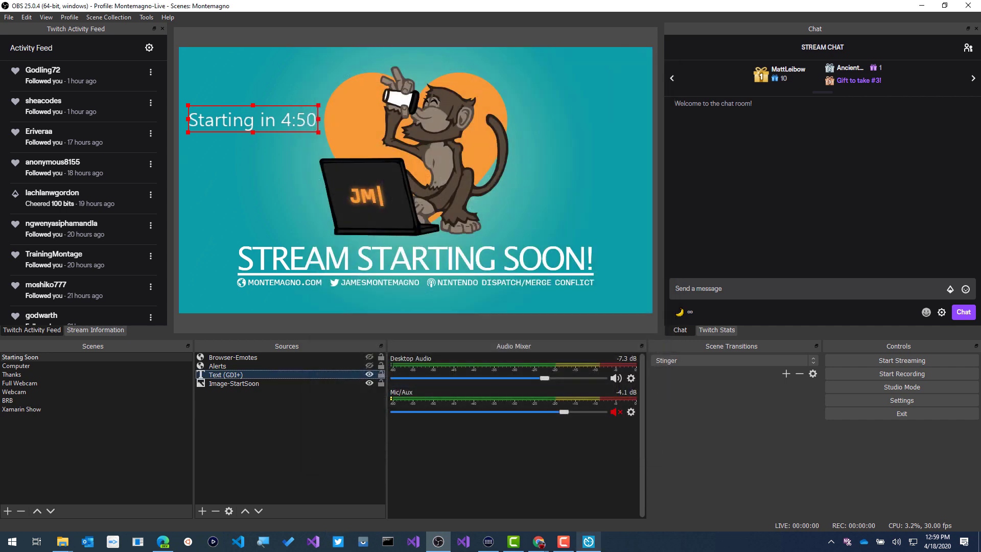
click(591, 542)
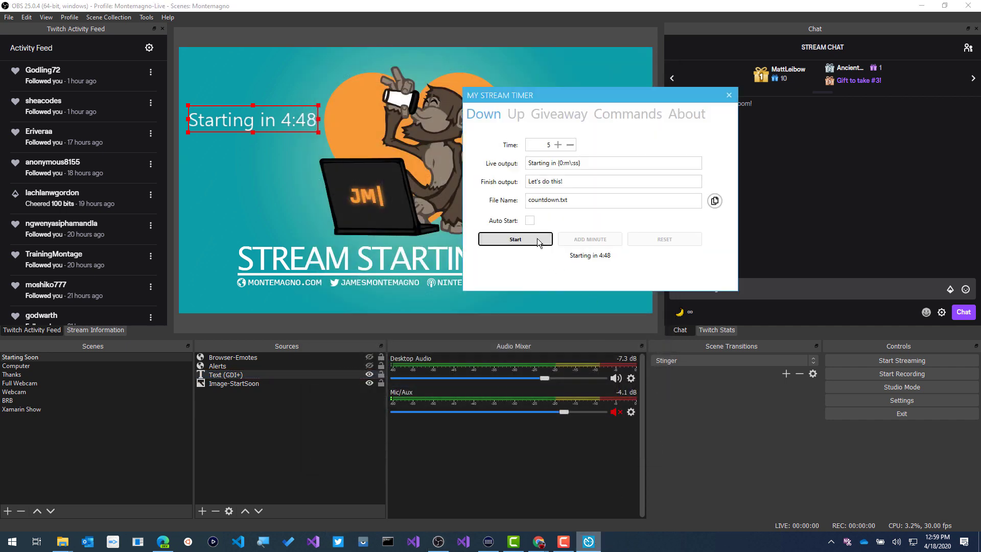
click(729, 95)
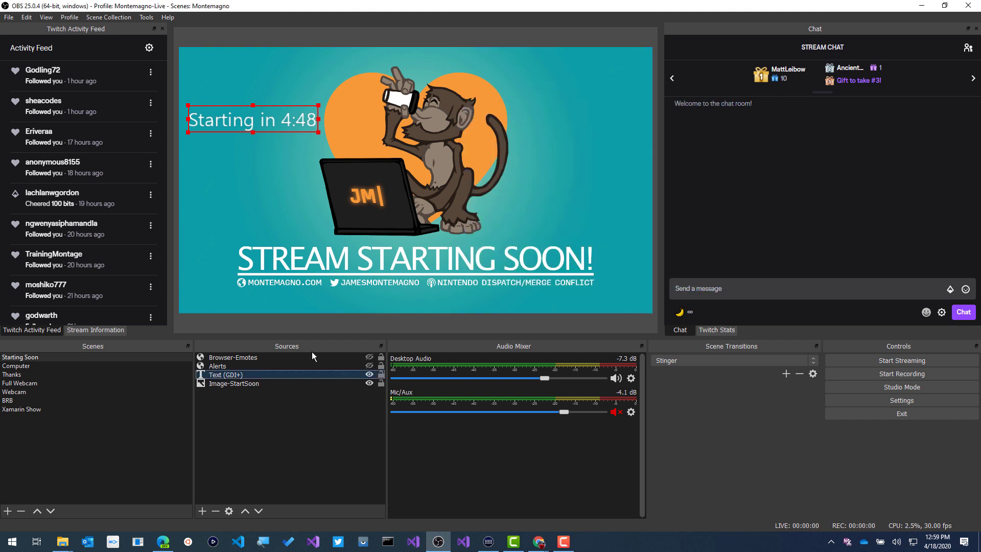
- Show the Browser-Emotes and Alerts sources in the Starting Soon scene and post one channel emote in the stream chat
click(249, 367)
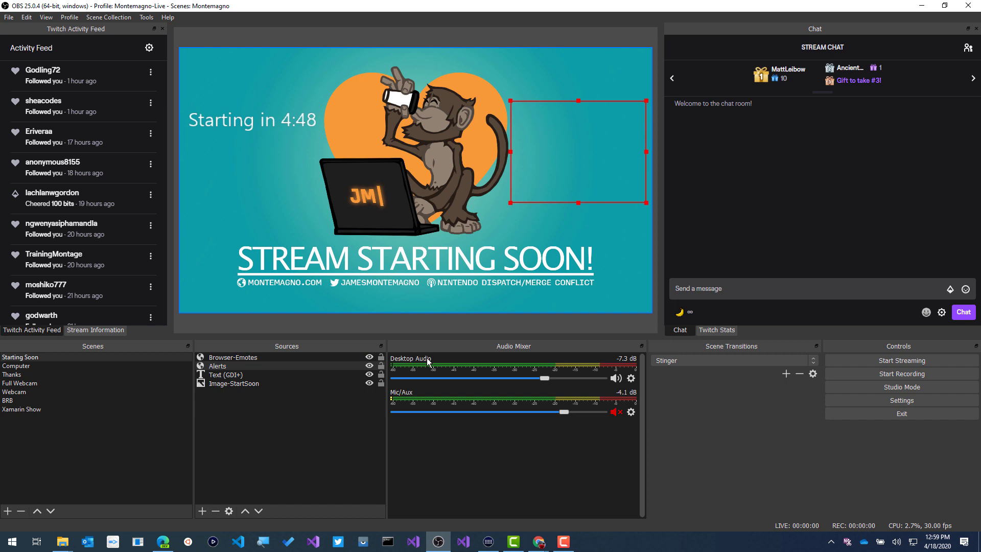
click(736, 288)
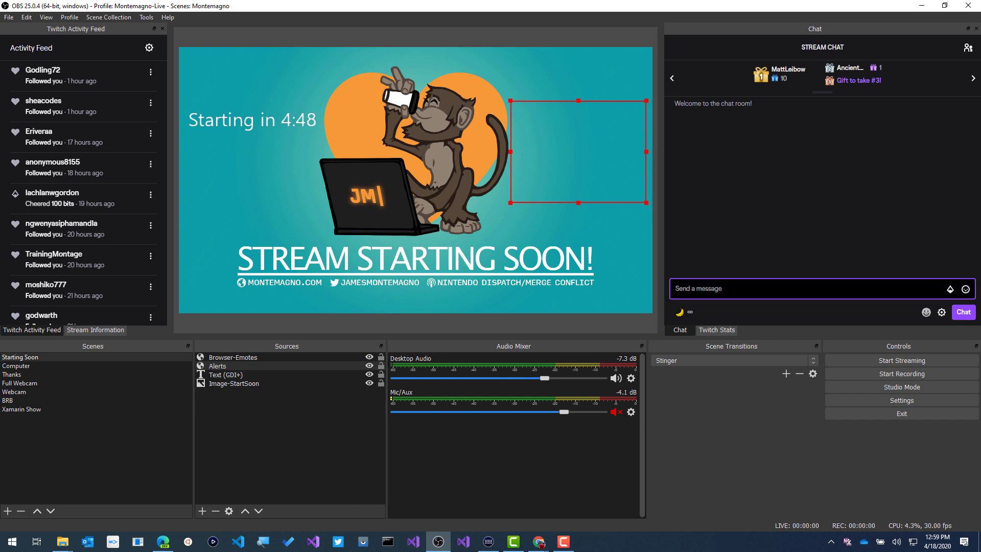
text(jamesm28Love)
key(Return)
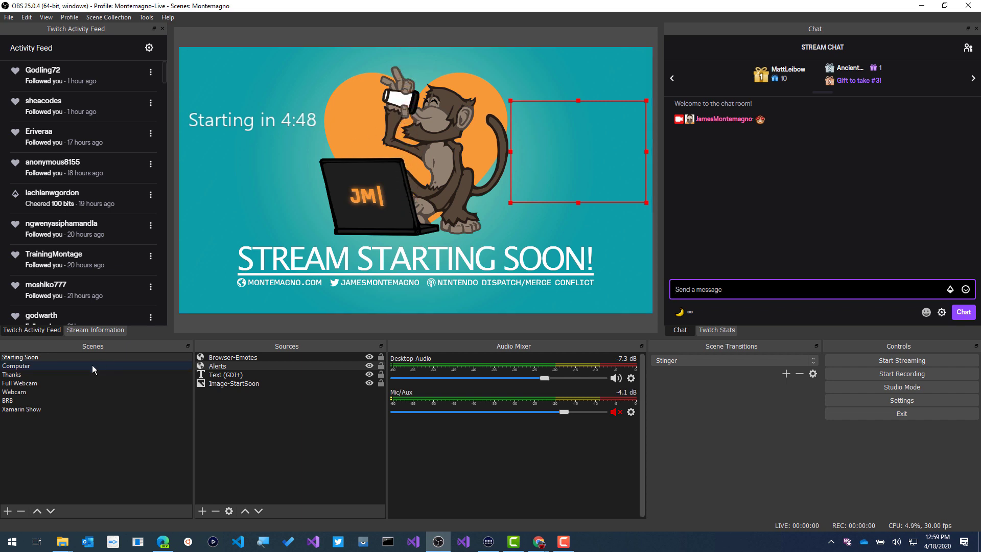
- Switch to the Full Webcam scene and post four jamesm5Douc and two jamesm5MoochTheCapuchin emotes in the stream chat
click(68, 383)
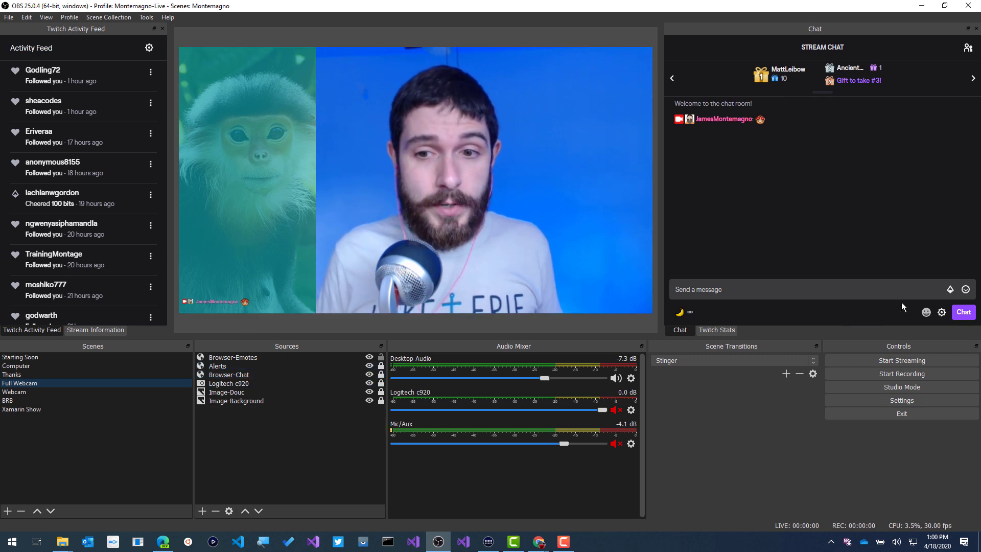
click(965, 287)
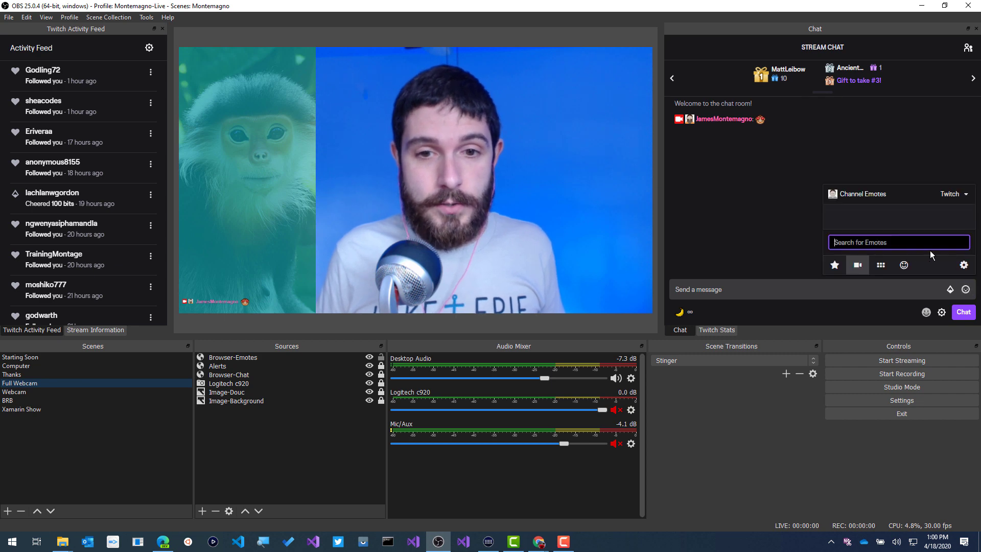
triple_click(861, 214)
click(865, 216)
click(879, 215)
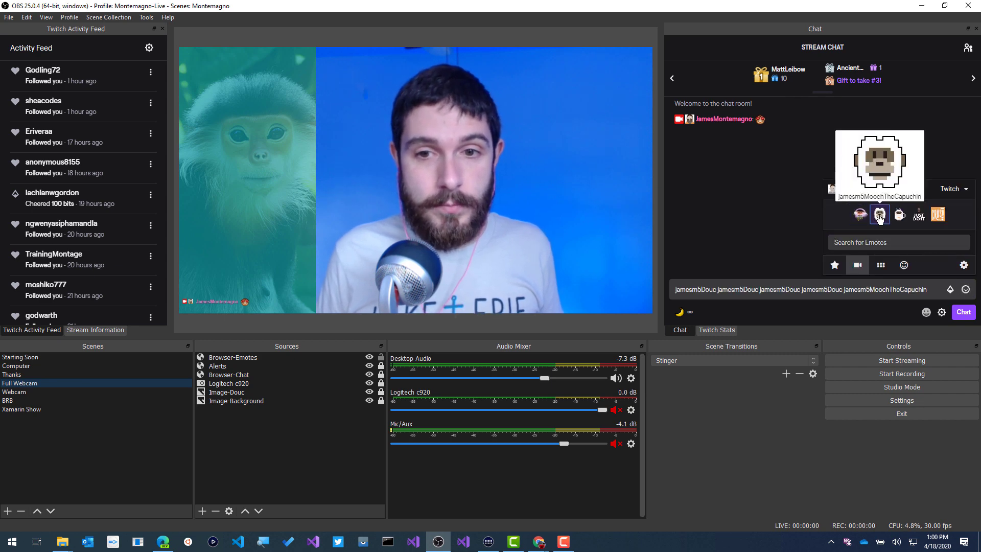
click(879, 215)
click(963, 312)
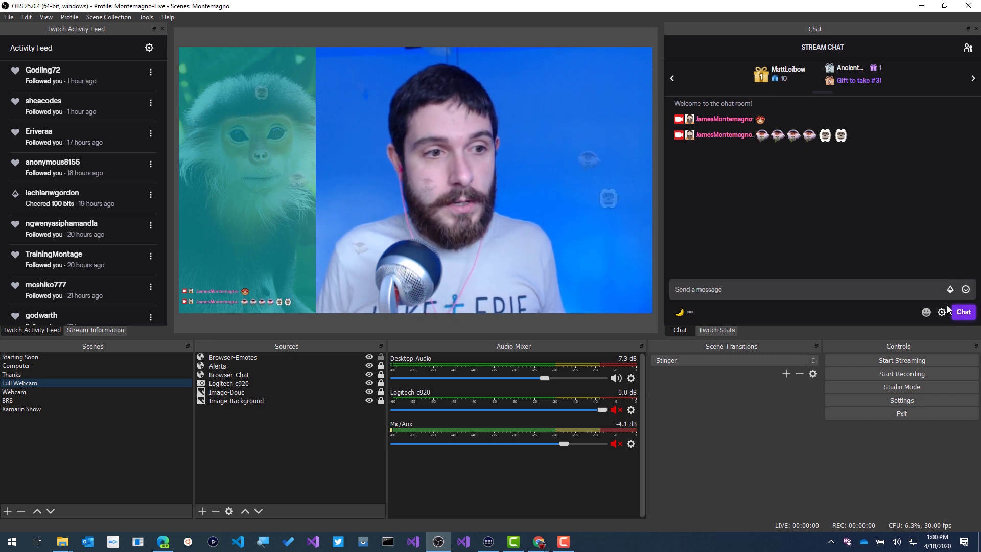
- Hide the Browser-Emotes, Alerts, Browser-Chat and Logitech c920 sources in the Full Webcam scene
click(369, 357)
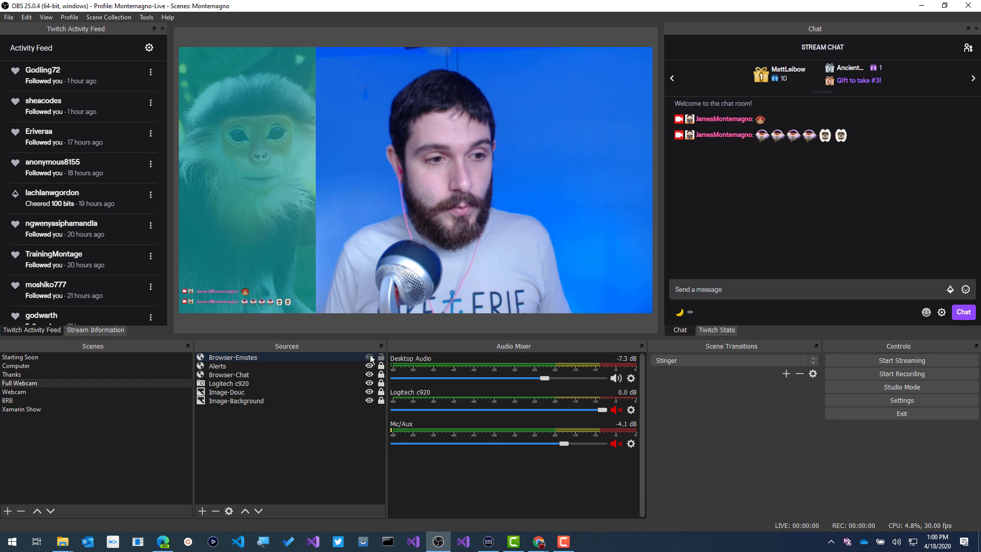
click(368, 366)
click(368, 374)
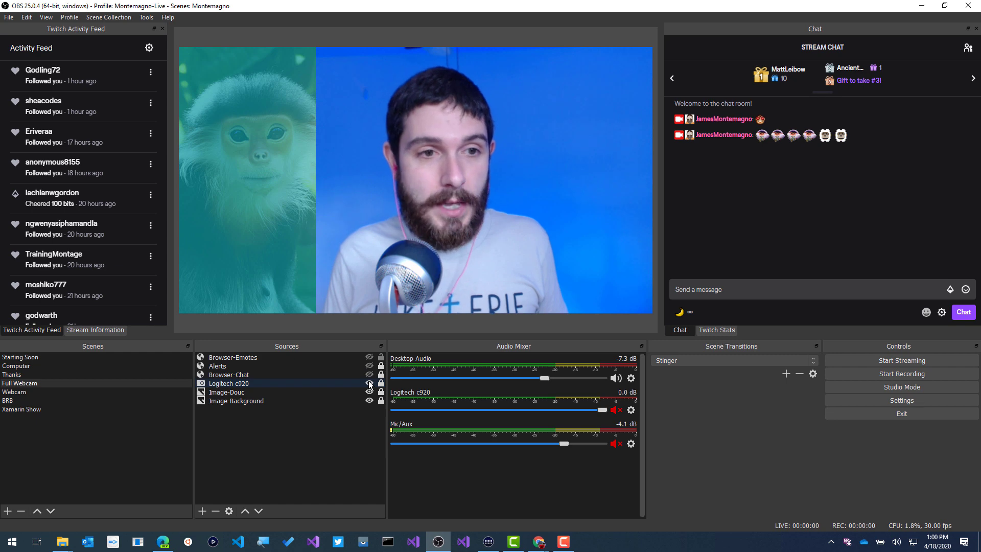
click(369, 383)
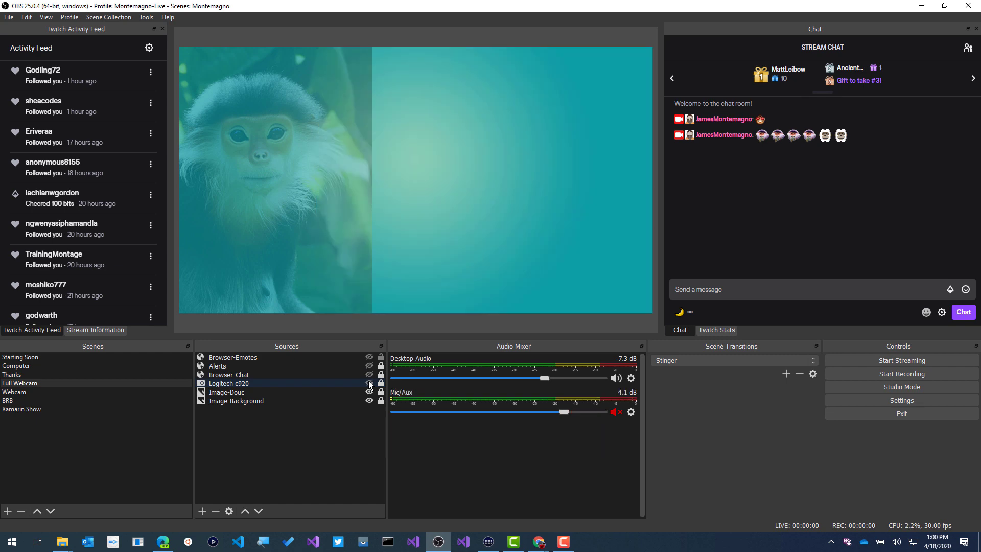
click(368, 383)
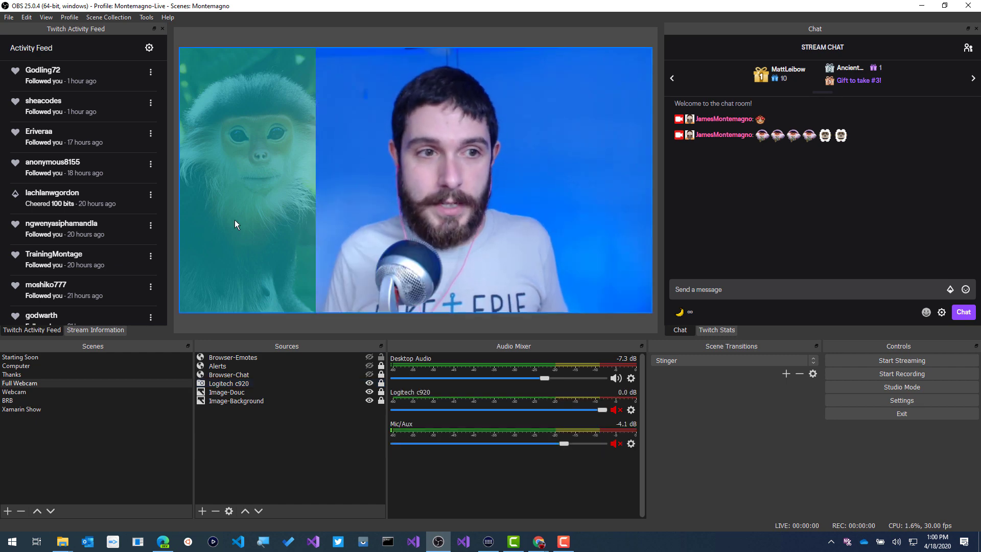
click(369, 383)
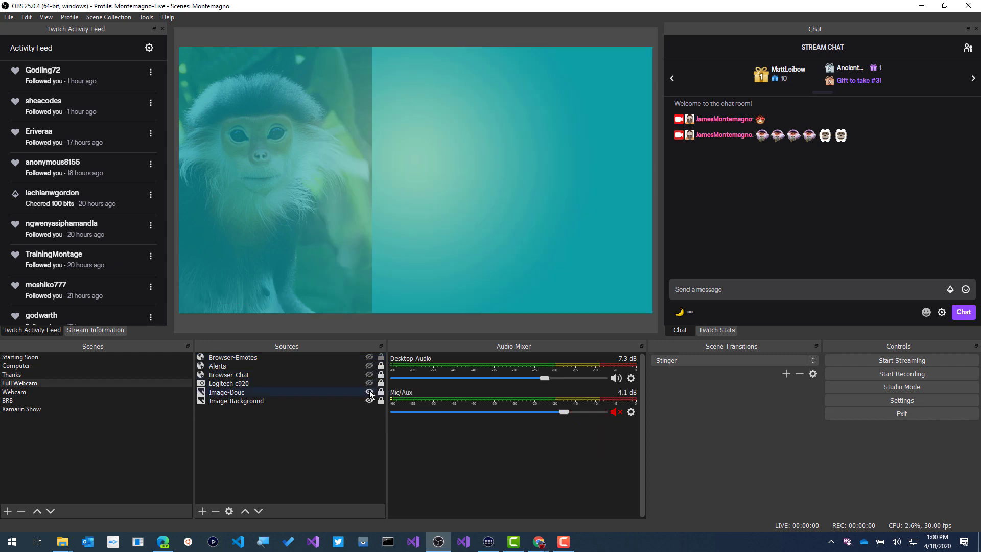
- Toggle the Image-Douc source off and on, and set its Color Correction filter's opacity to 18
click(370, 392)
click(369, 391)
right_click(321, 392)
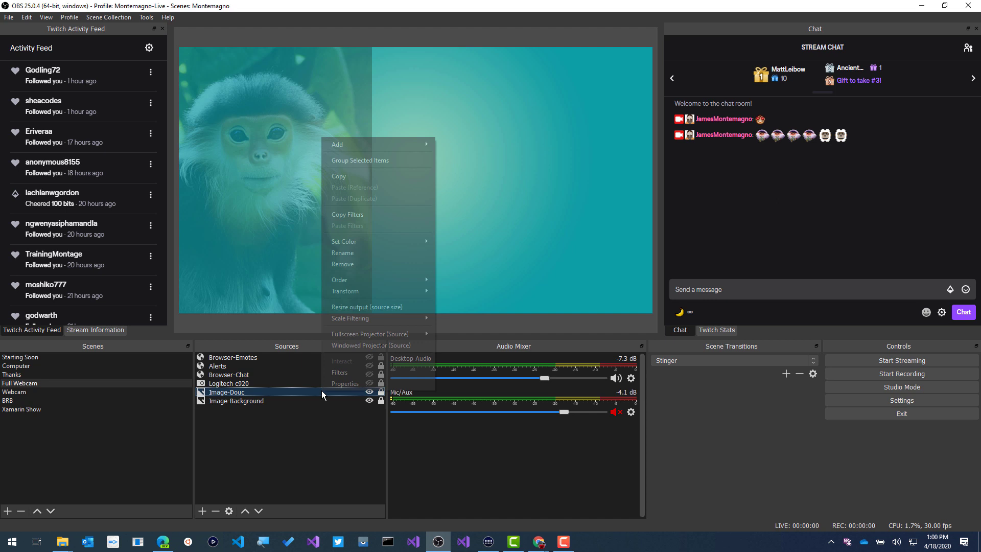
click(341, 373)
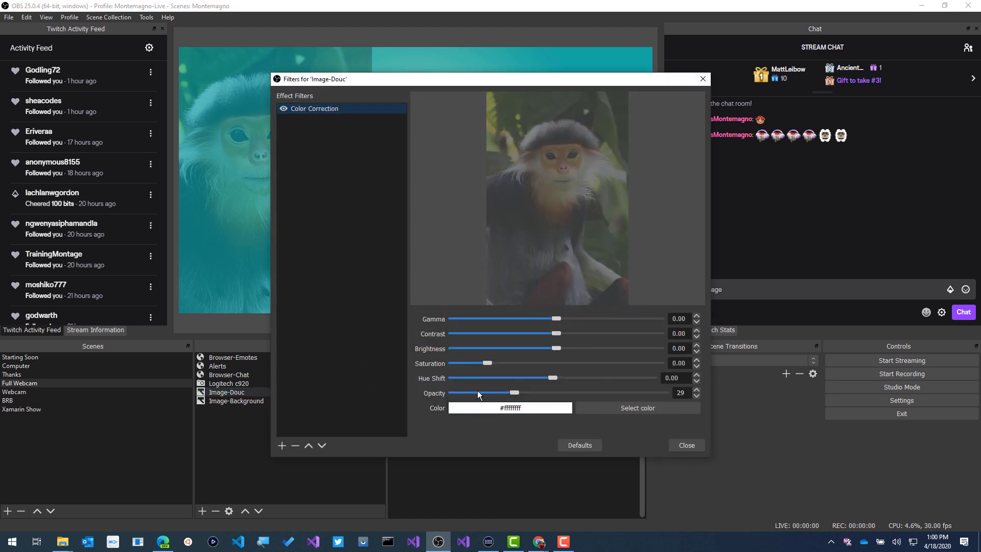
mouse_move(514, 392)
mouse_down()
mouse_move(589, 393)
mouse_move(497, 390)
mouse_up()
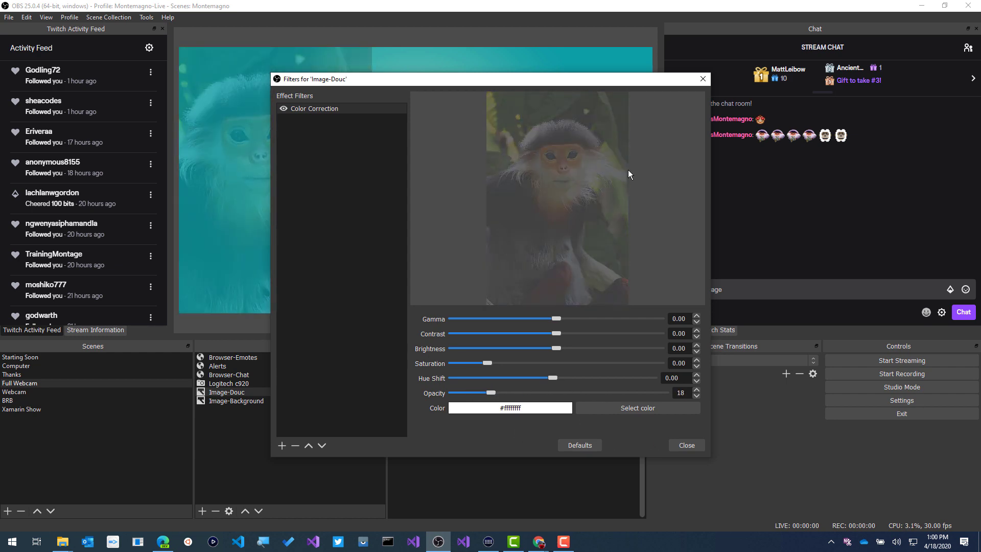
- Close the Image-Douc filters, hide the Image-Douc source and check the image file in the Image-Background source's properties
click(698, 82)
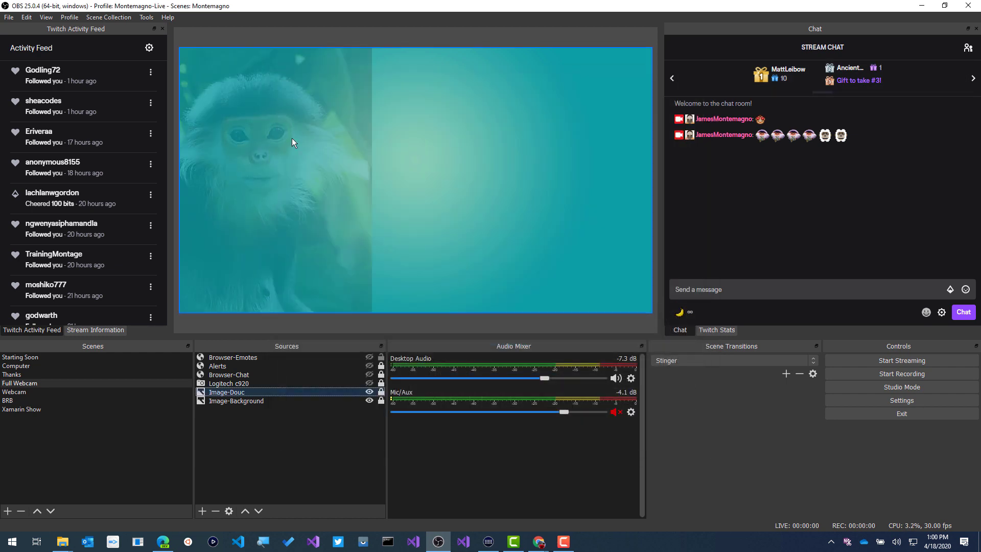
click(368, 391)
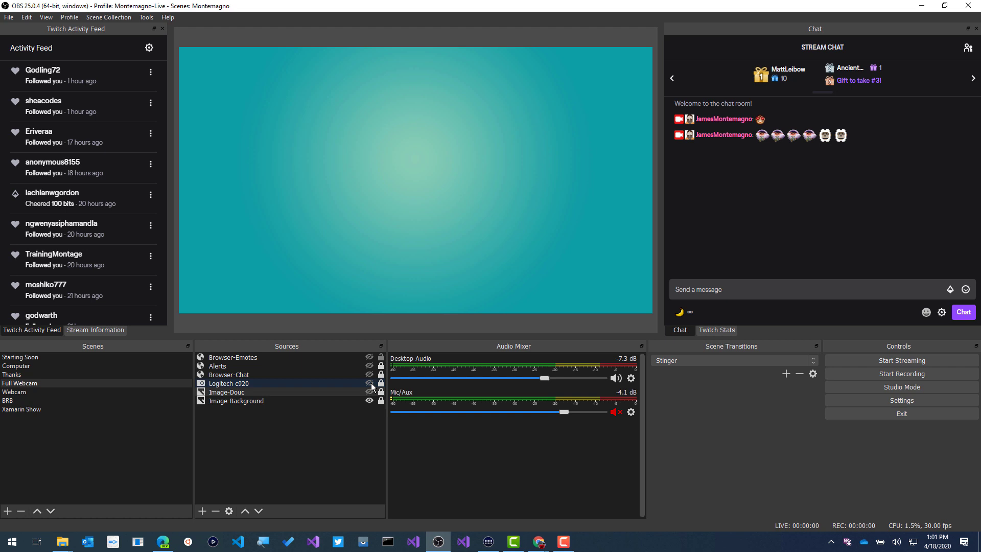
double_click(317, 400)
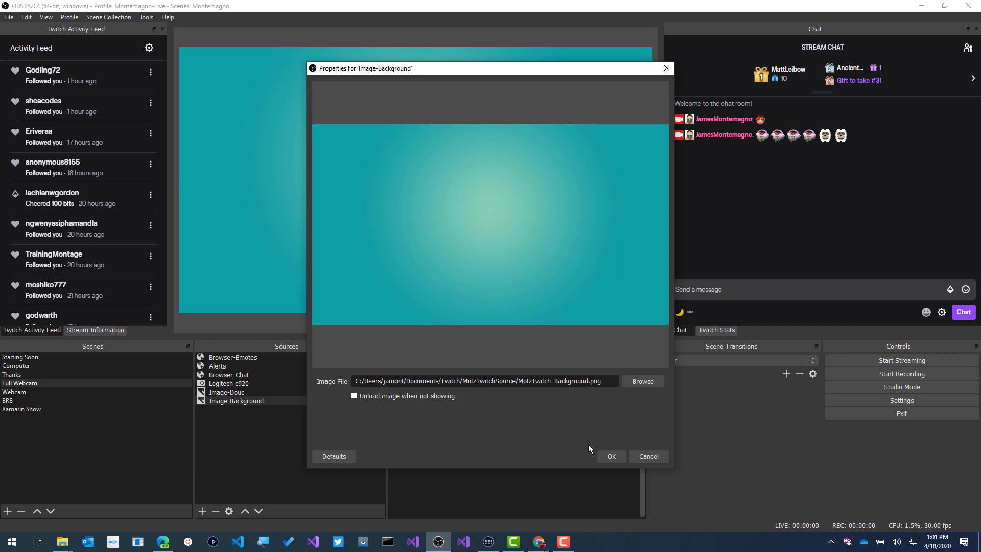
click(648, 456)
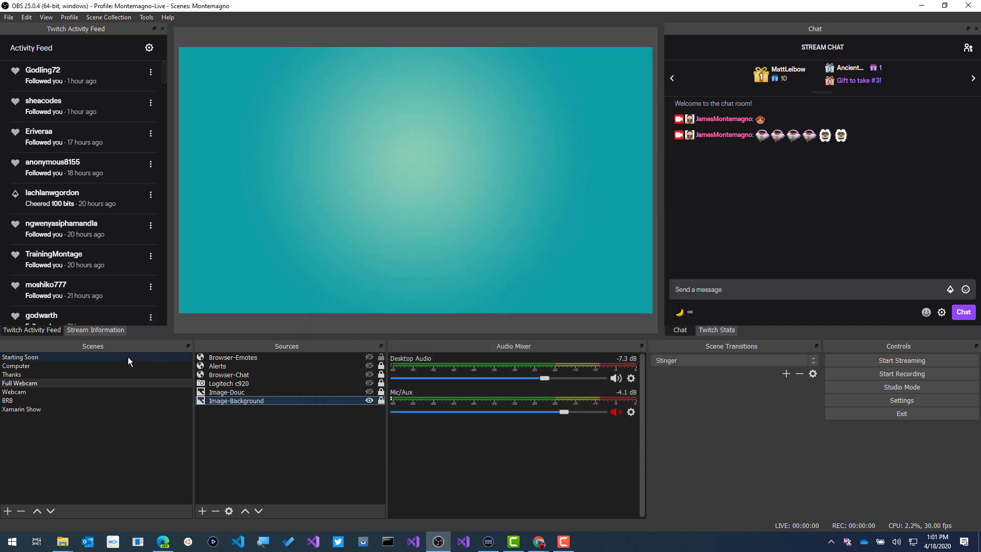
- Switch to the Starting Soon scene, set the scene transition to Fade and return to the Full Webcam scene
click(128, 357)
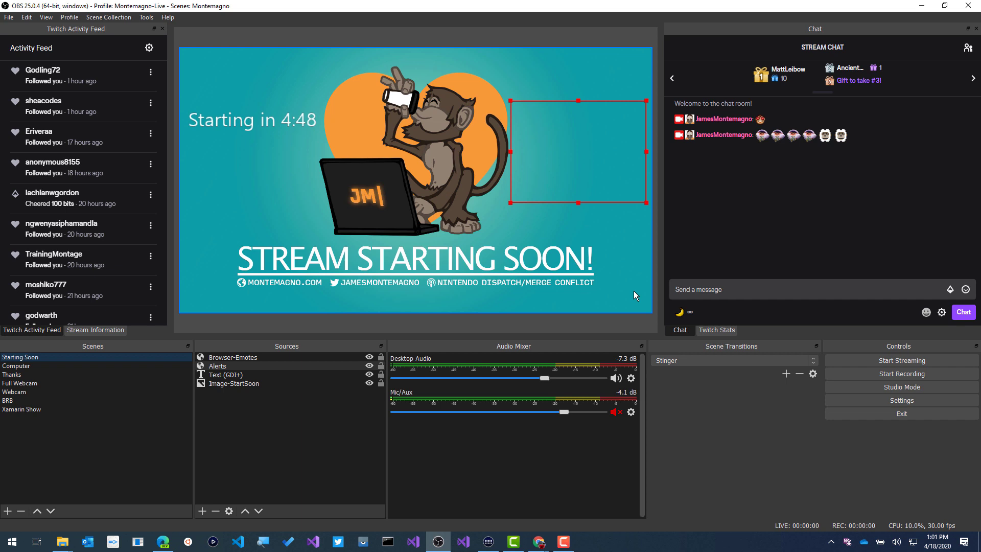
click(811, 360)
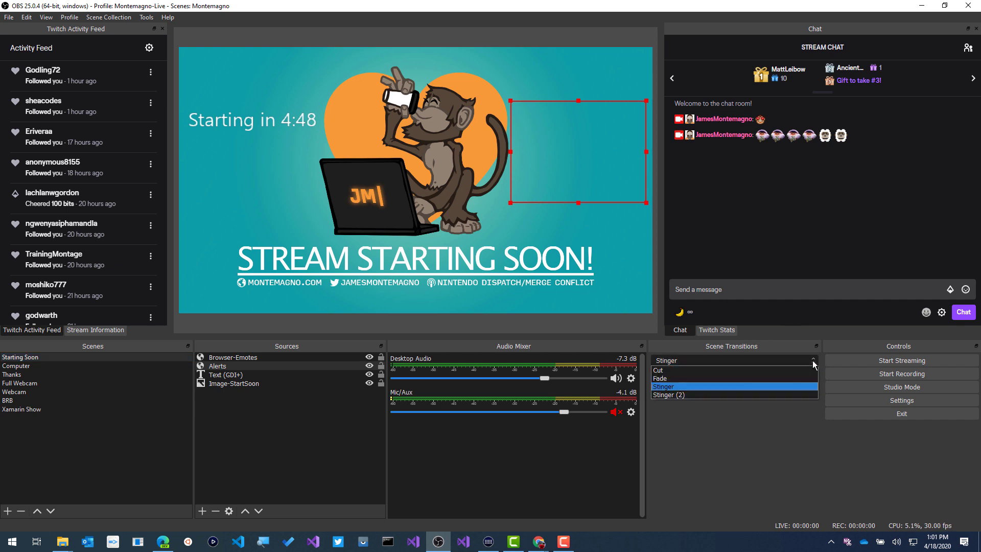
click(792, 378)
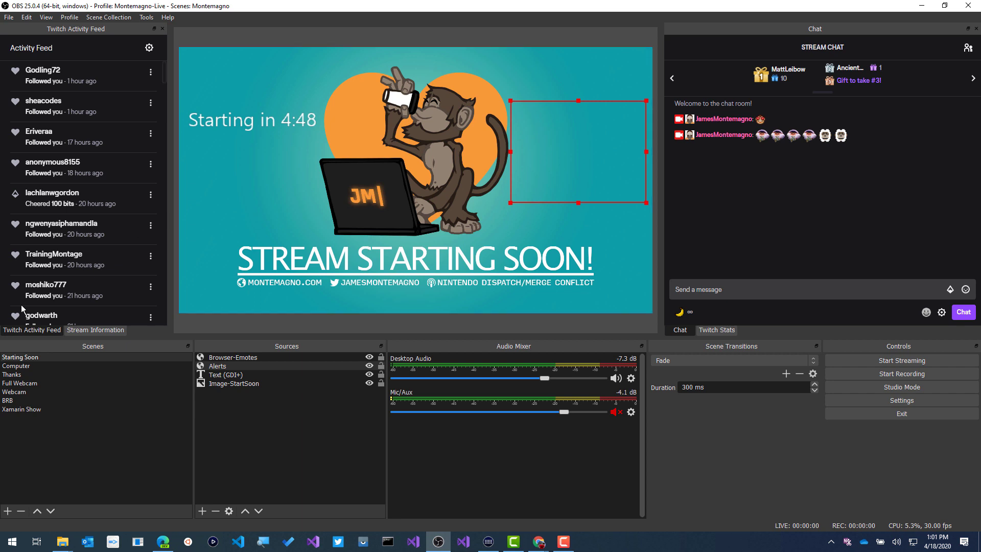
click(41, 383)
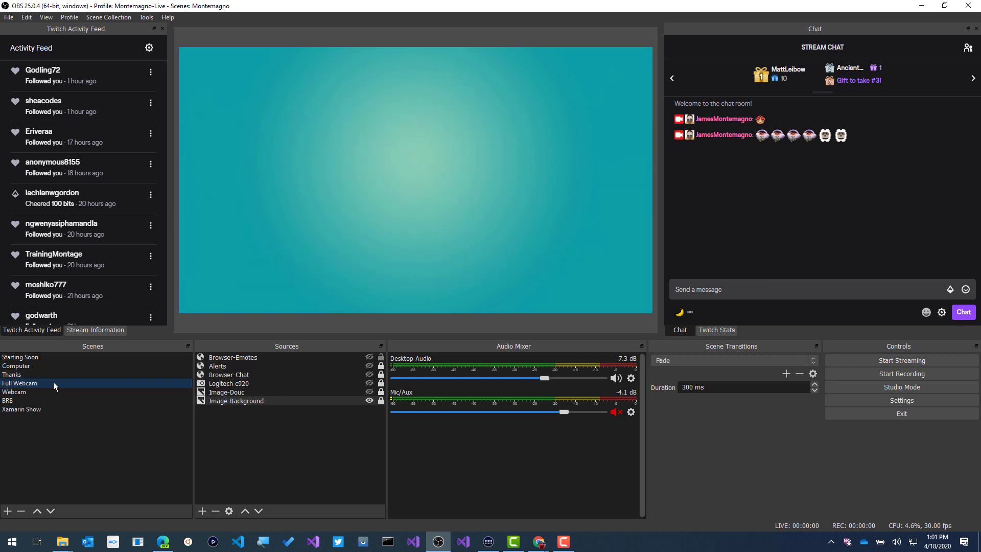
- Show the Browser-Emotes, Alerts, Browser-Chat, Logitech c920 and Image-Douc sources in the Full Webcam scene, and select Alerts
click(368, 357)
click(369, 366)
click(369, 374)
click(369, 383)
click(368, 392)
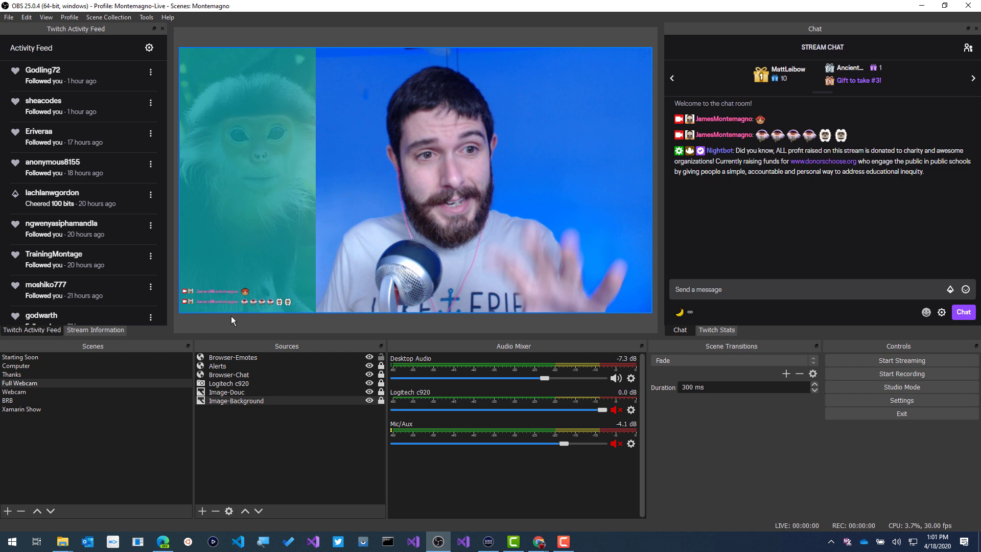
click(350, 114)
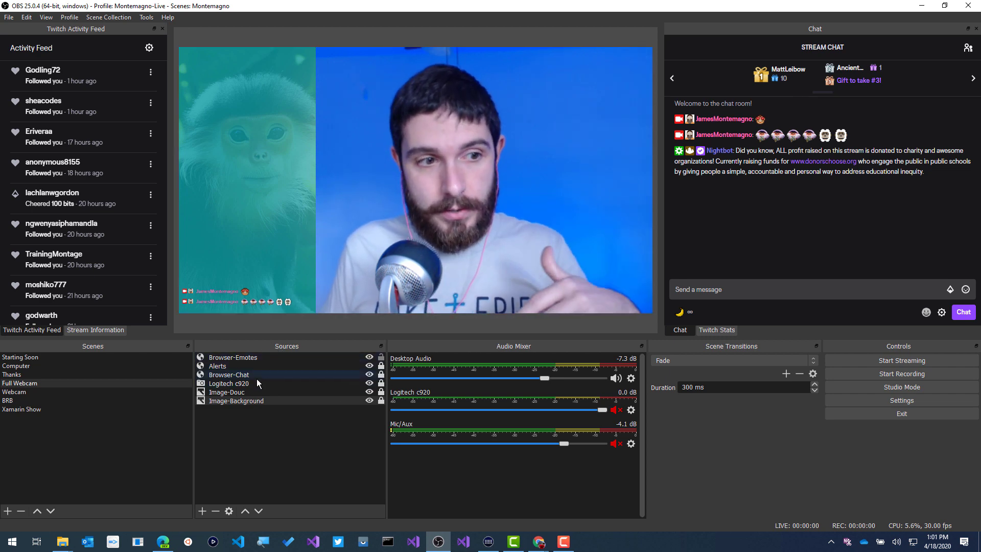
click(251, 366)
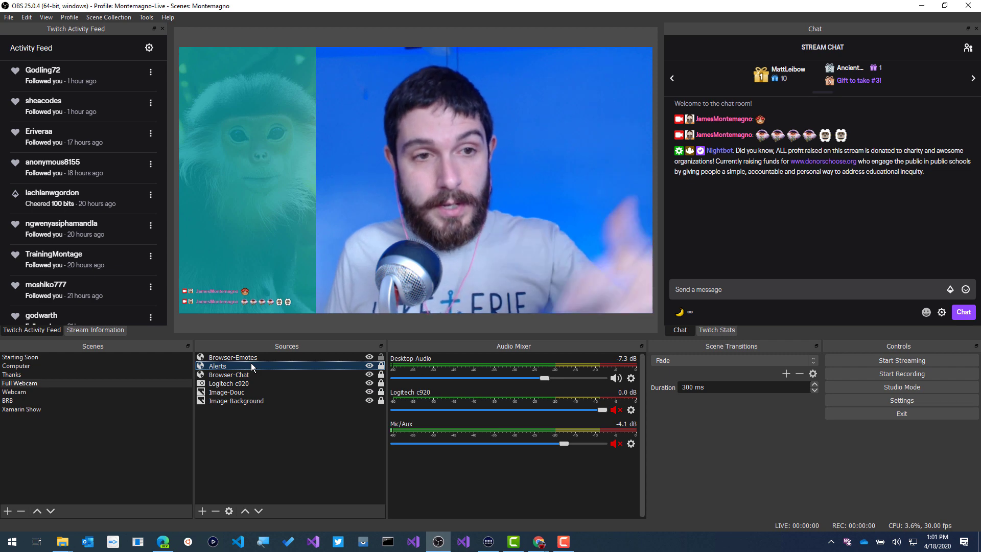
click(251, 361)
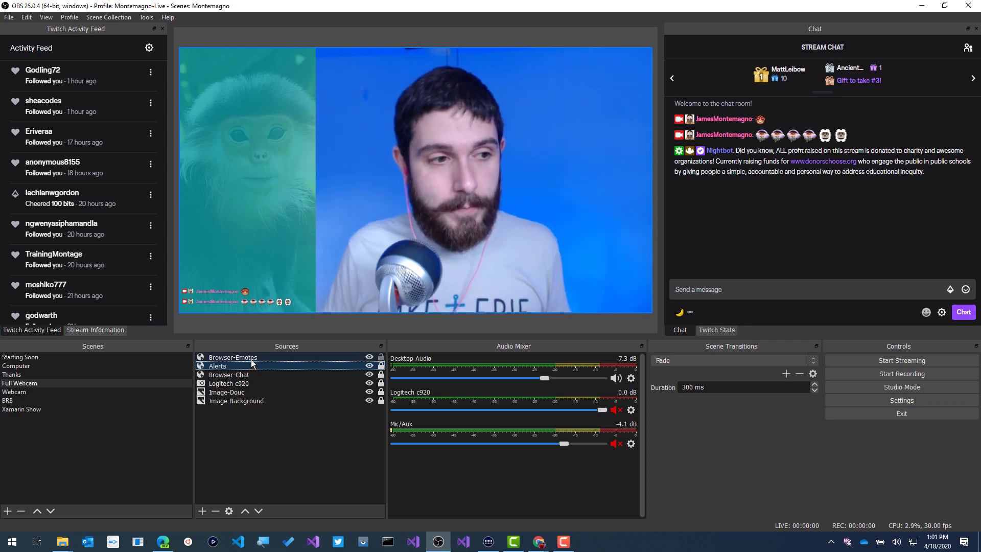
- Switch to the Computer scene and hide its Browser-Counter and Browser-EmotesSmall sources
click(78, 366)
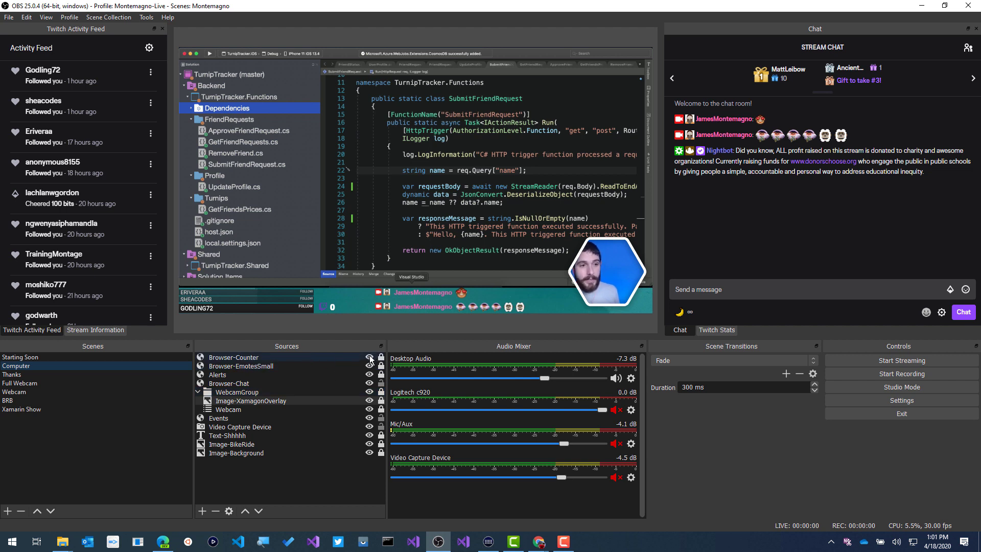
click(400, 110)
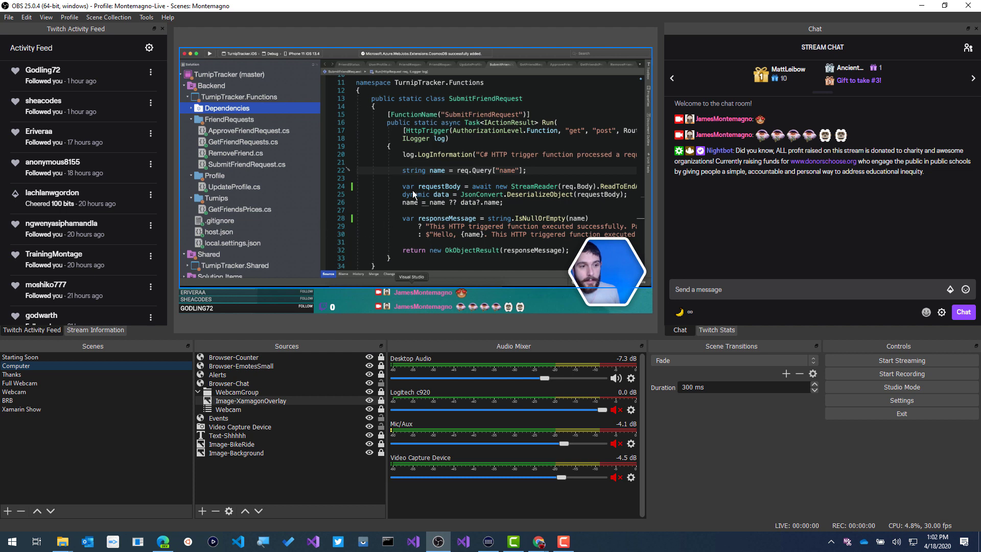
click(263, 298)
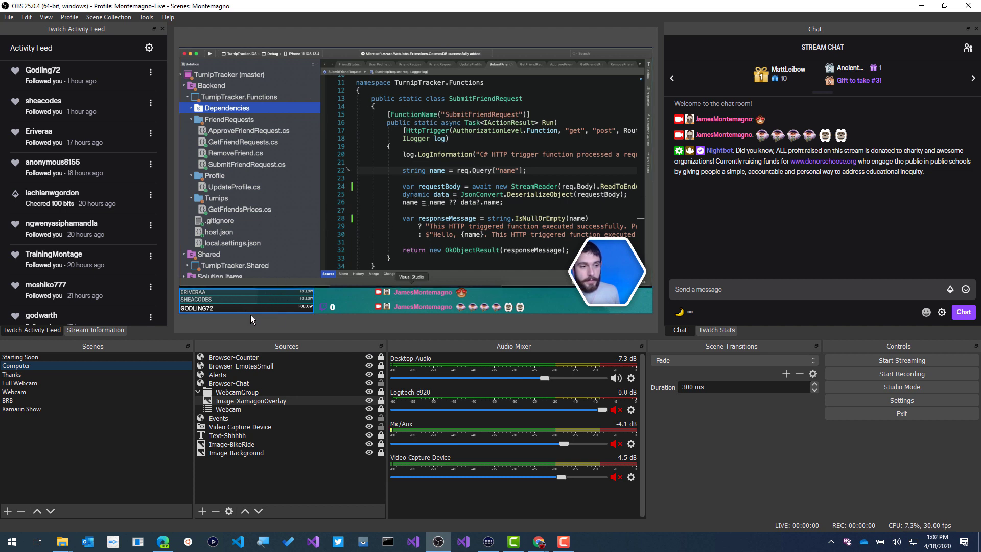
click(326, 305)
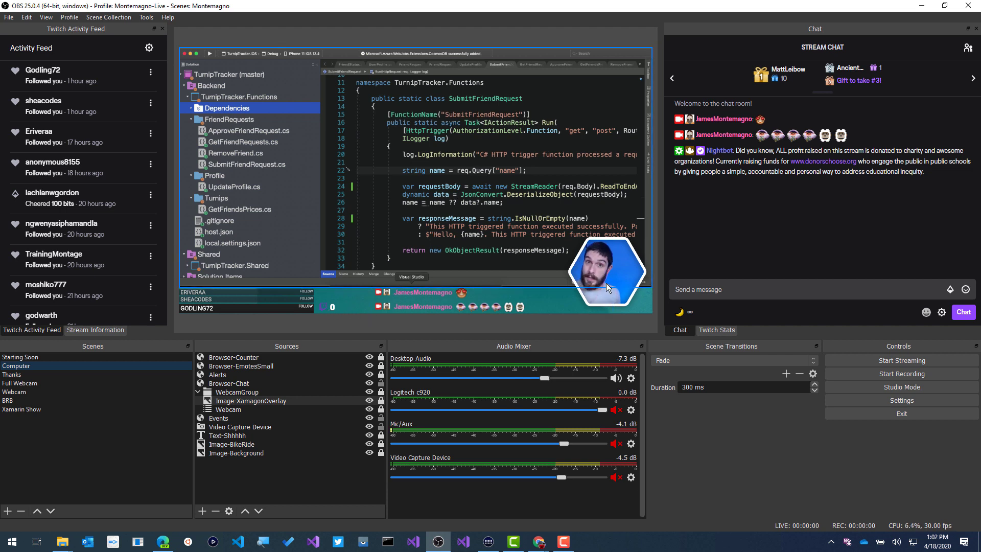
click(369, 358)
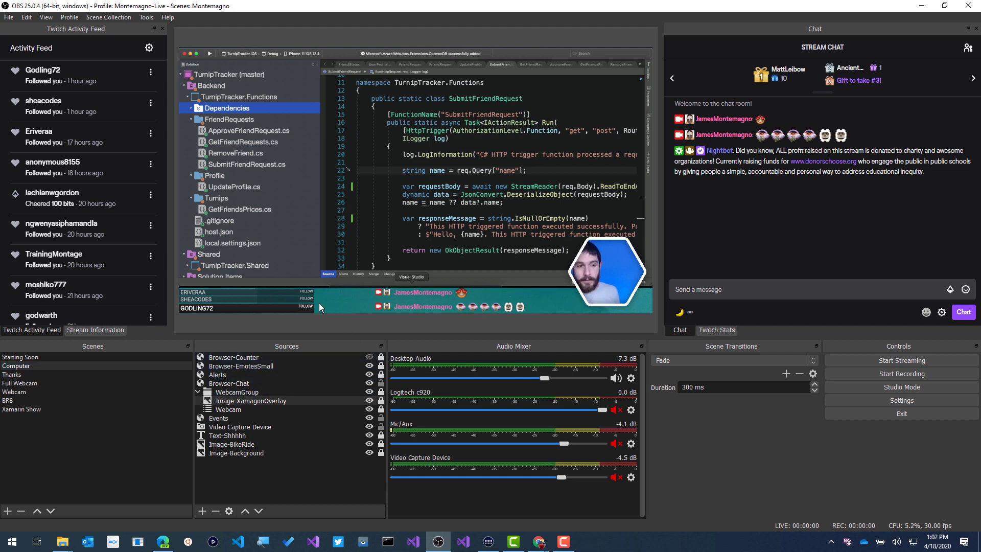
click(369, 366)
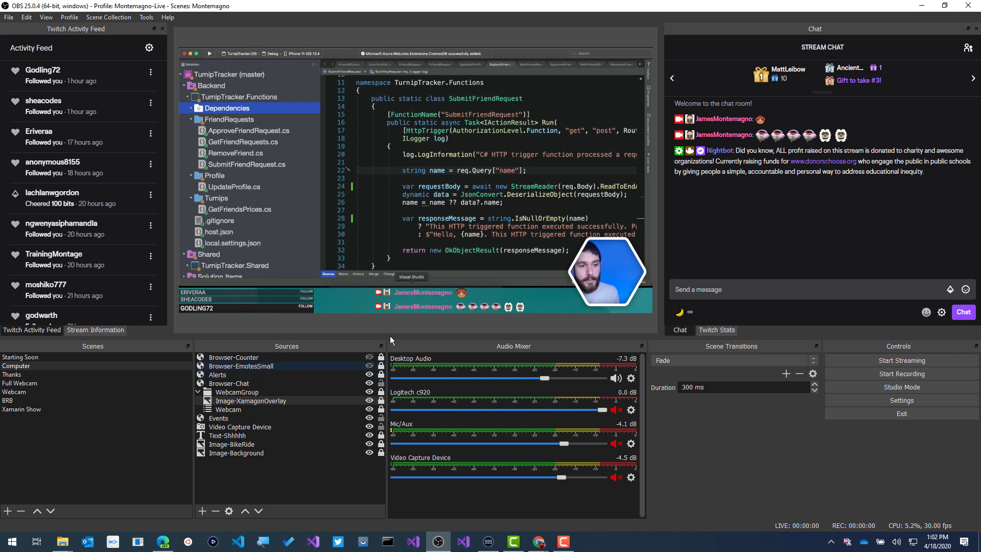
- Post two jamesm5Douc channel emotes in the stream chat
click(965, 289)
click(862, 217)
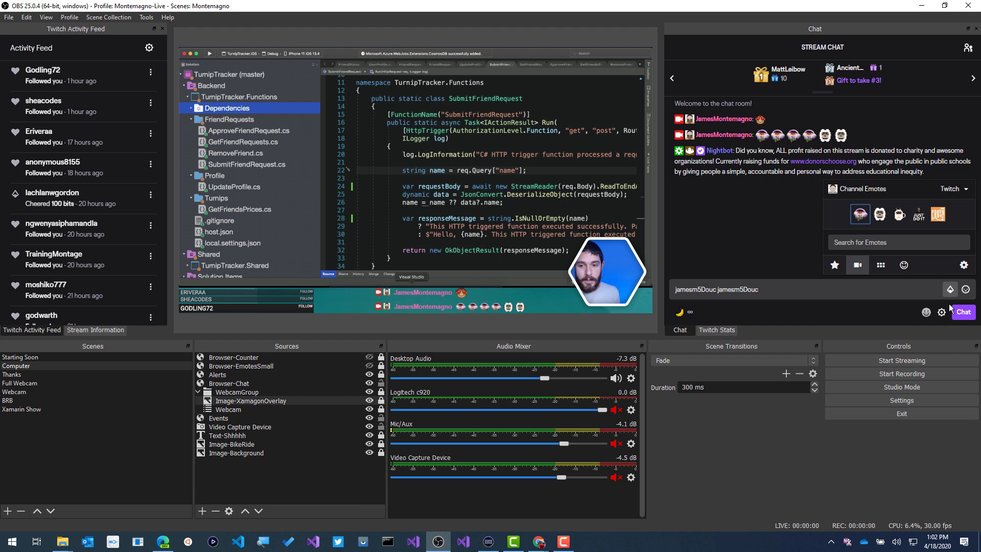
click(963, 312)
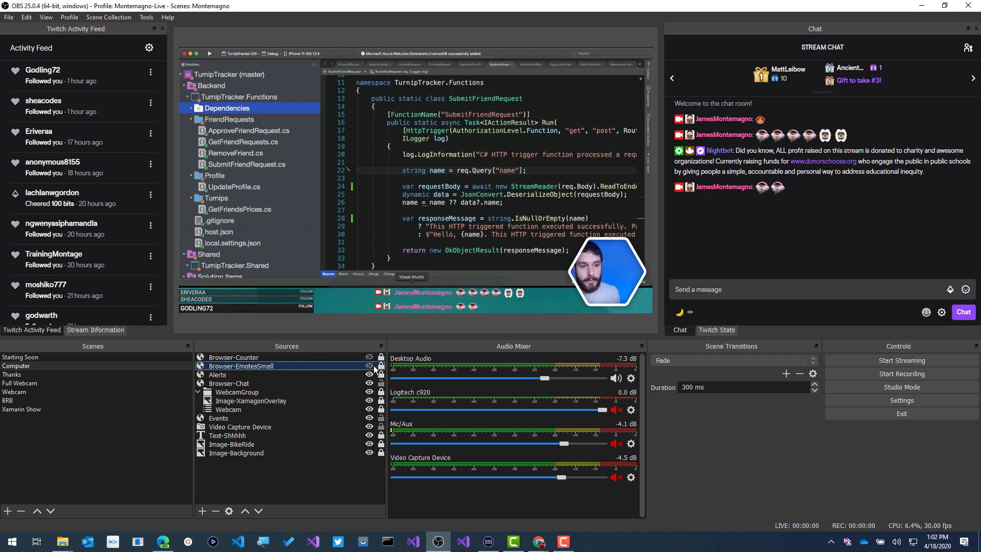
- Toggle Browser-EmotesSmall on and off, hide Alerts, Browser-Chat and WebcamGroup in the Computer scene, and collapse the WebcamGroup
click(372, 366)
click(369, 366)
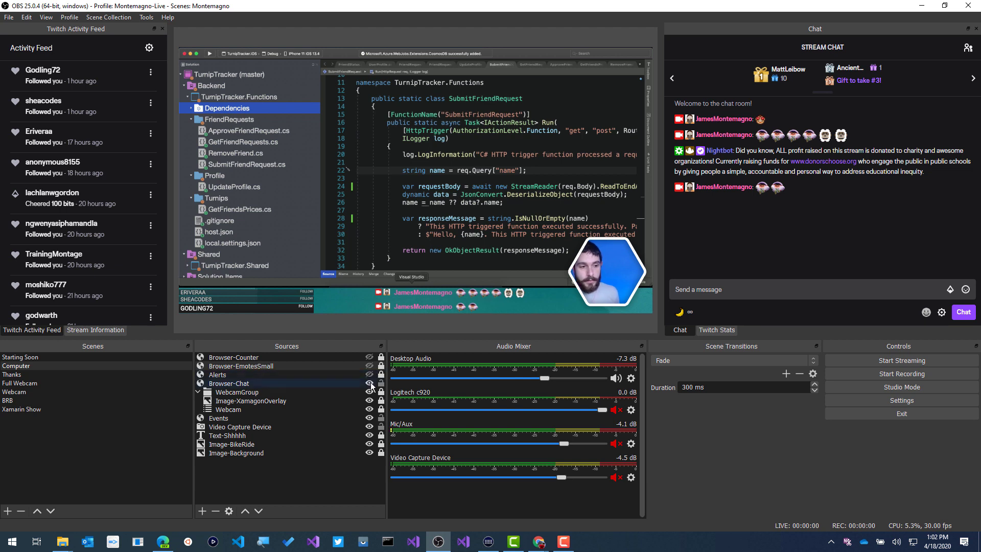
click(369, 384)
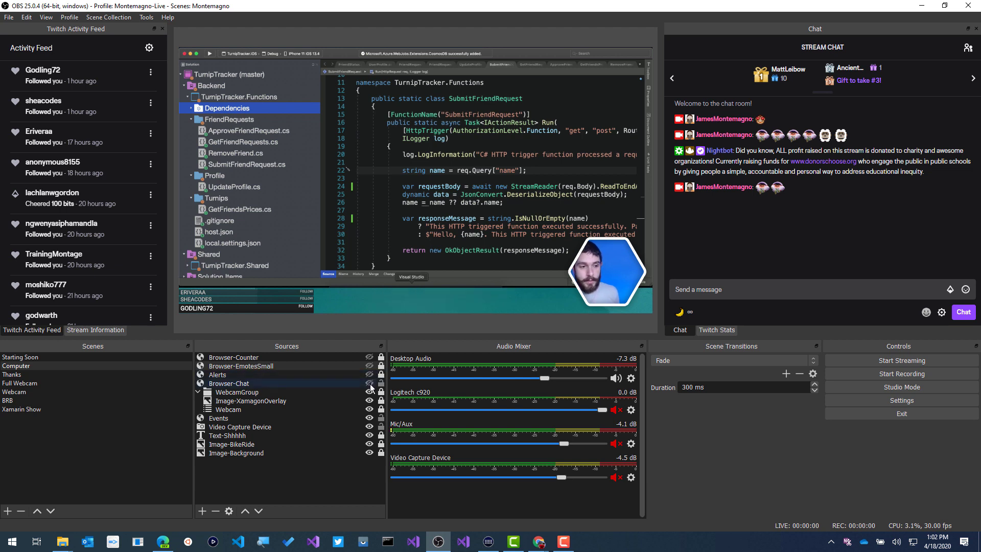
click(369, 392)
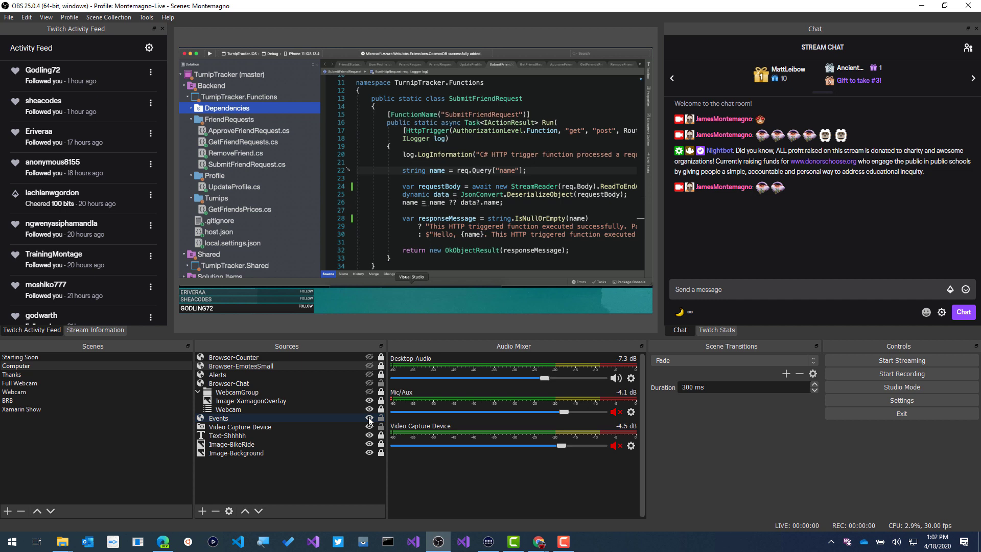
click(201, 394)
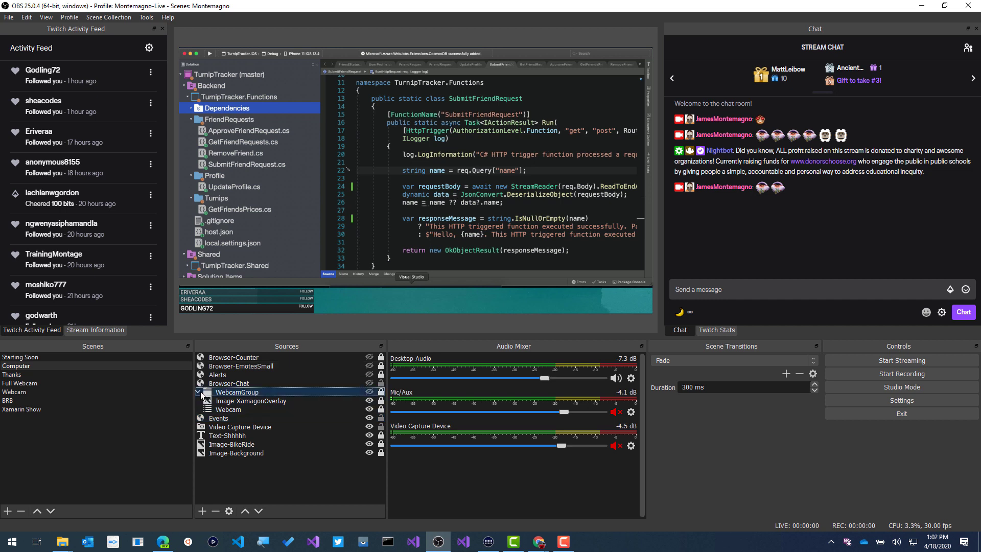
click(198, 393)
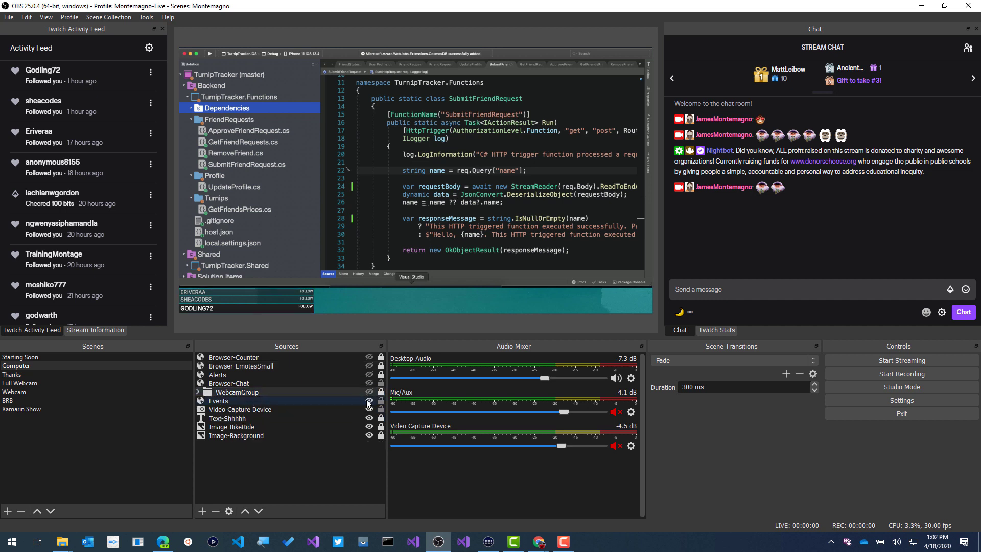
- Hide the Events, Video Capture Device, Text-Shhhhh and Image-BikeRide sources, and check the Image-Background source's properties
click(368, 401)
click(370, 408)
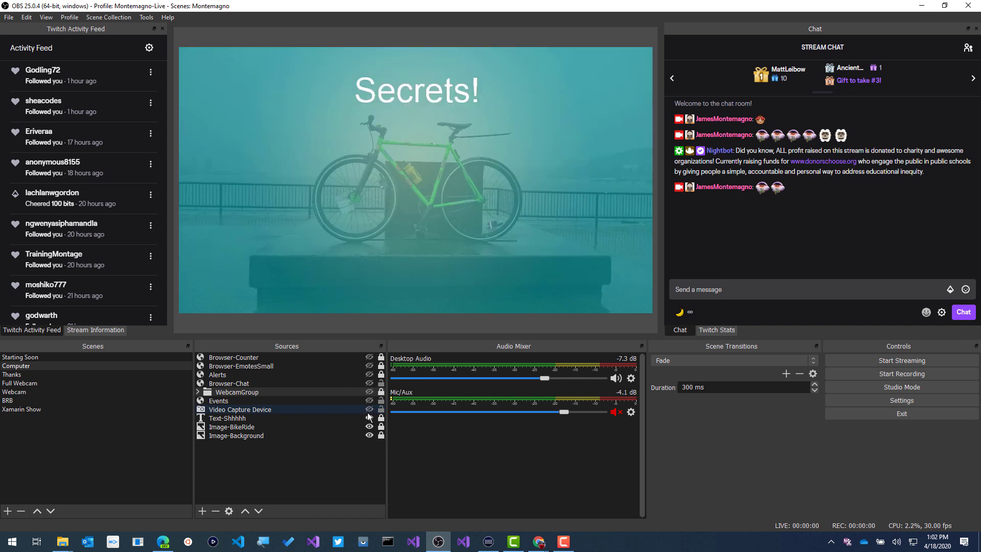
click(368, 419)
click(369, 427)
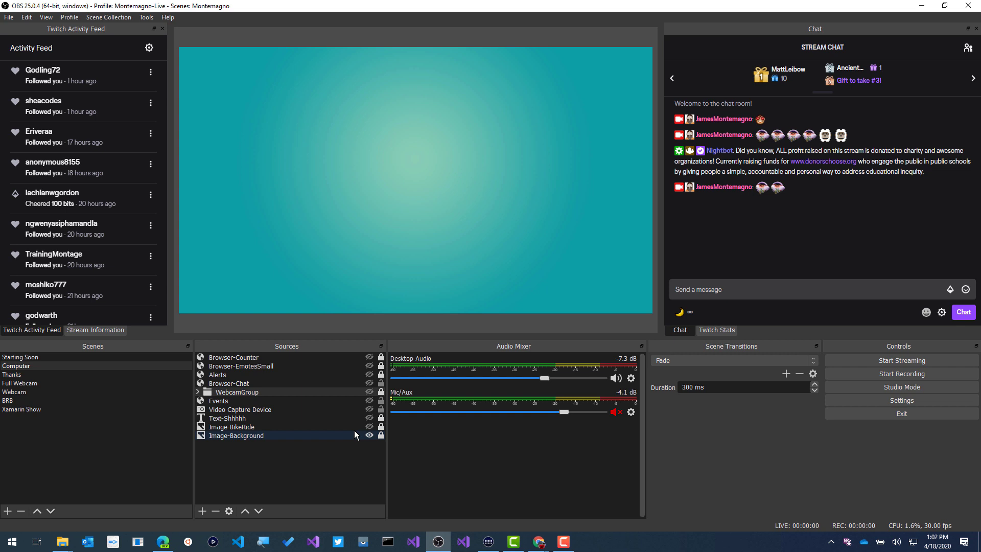
double_click(327, 434)
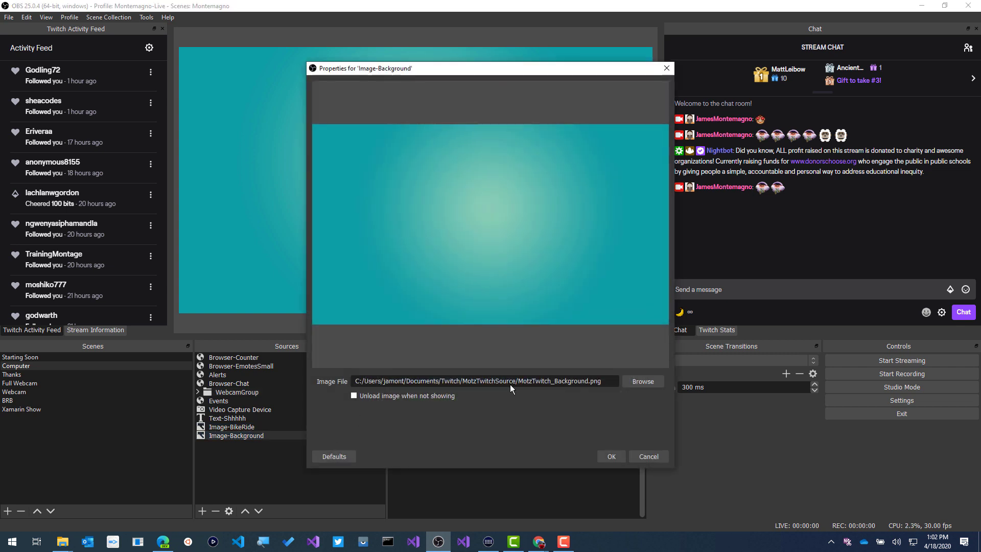
click(638, 457)
- Show the Image-BikeRide and Text-Shhhhh sources, and toggle the Video Capture Device on and off over them, leaving it hidden
click(369, 427)
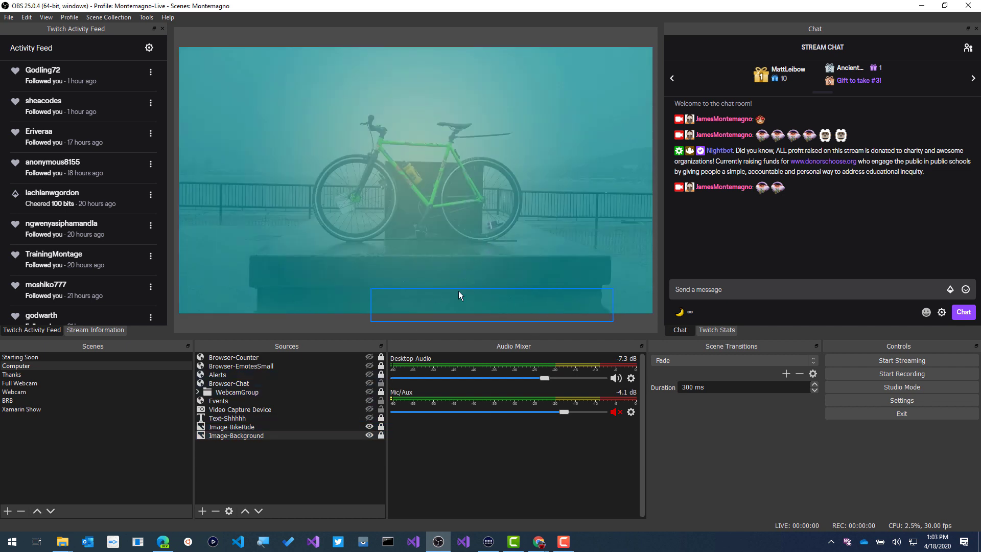
click(370, 418)
click(369, 409)
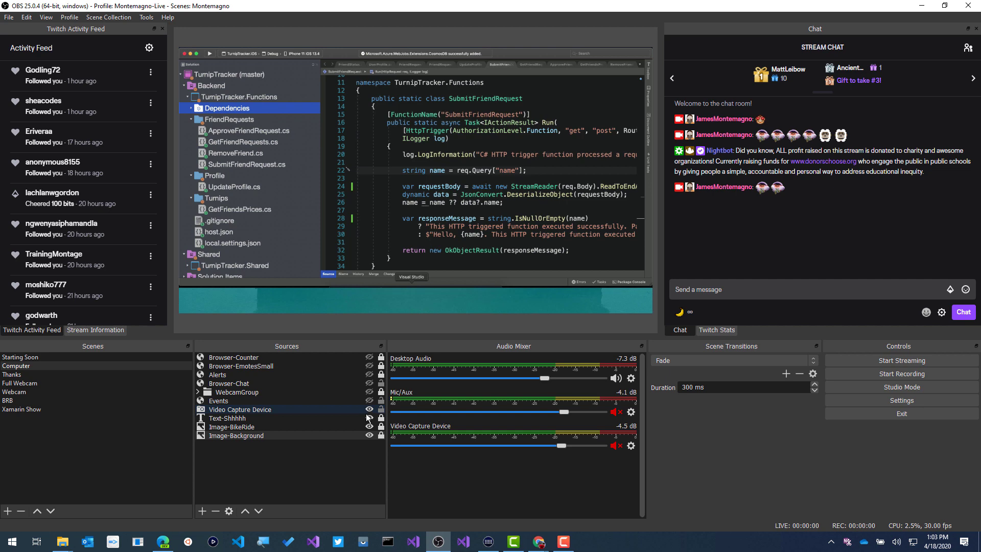
click(368, 409)
click(368, 410)
click(367, 409)
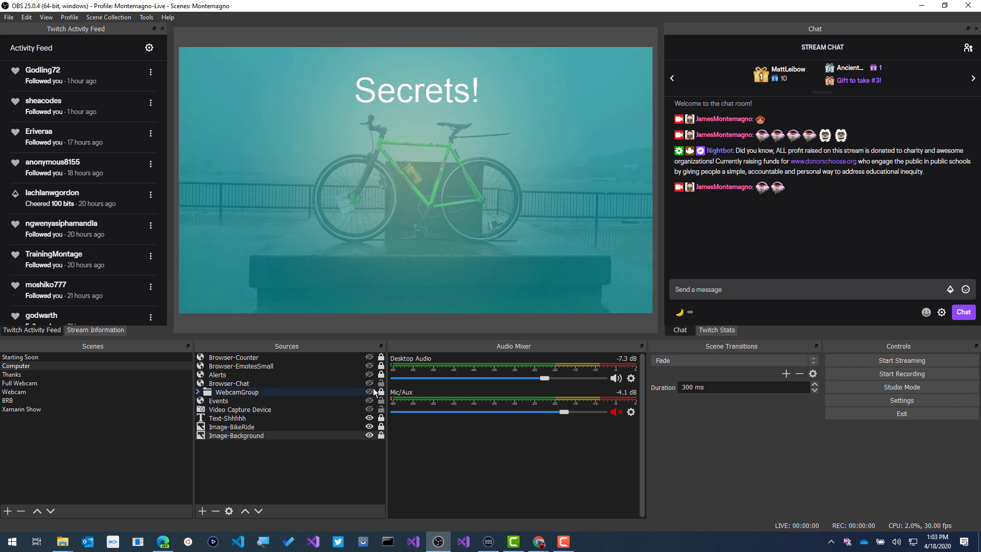
- Show the WebcamGroup source and toggle the Video Capture Device's visibility repeatedly, ending with it hidden
click(372, 389)
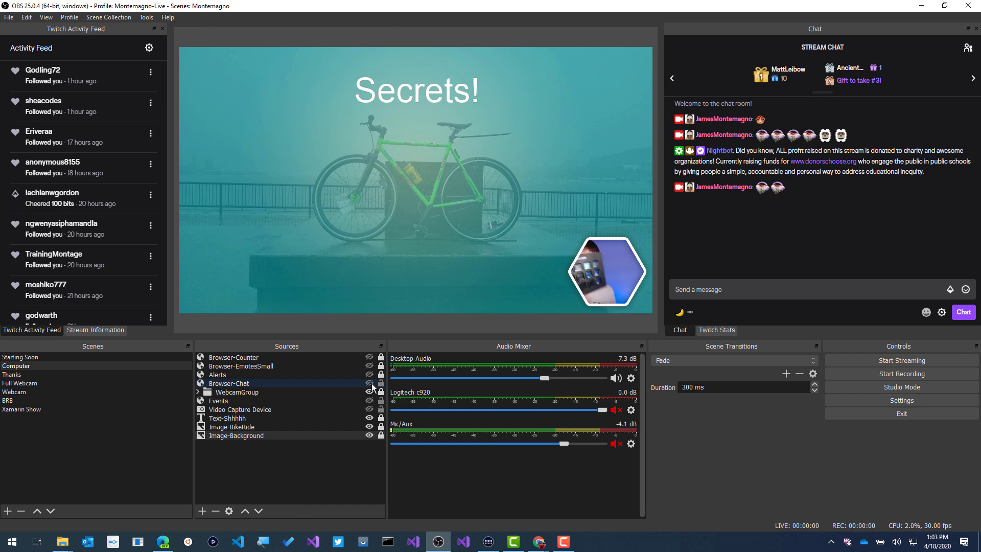
key(F13)
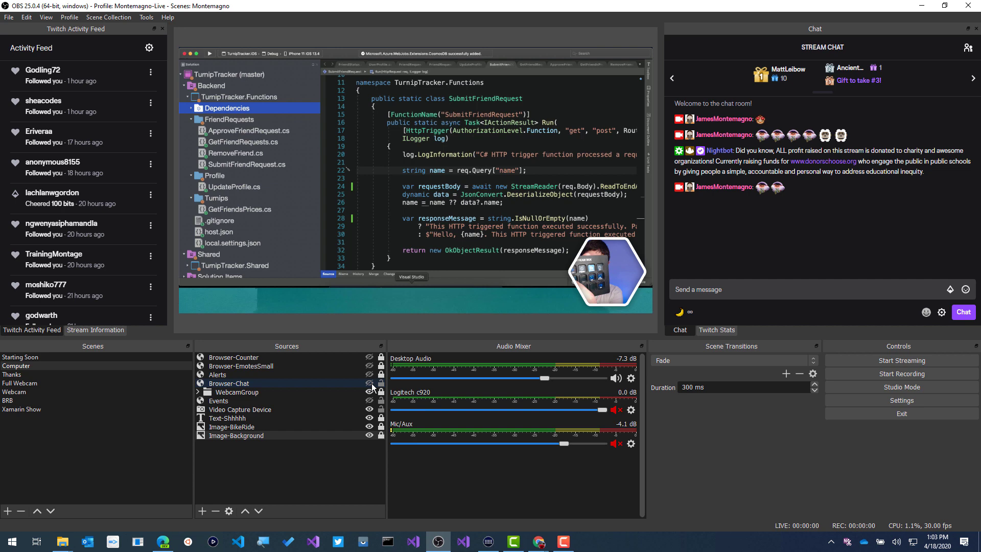
key(F13)
key(F13)
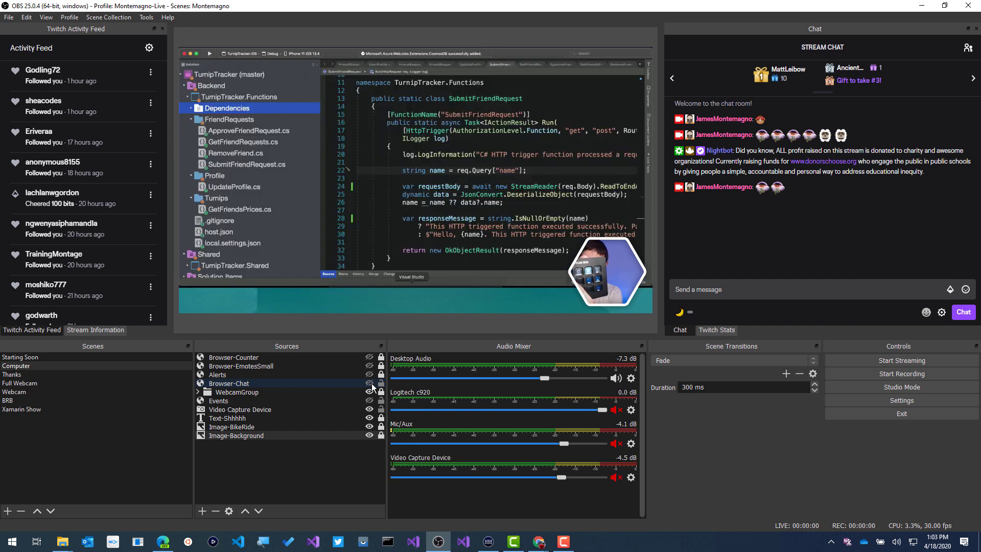
key(F13)
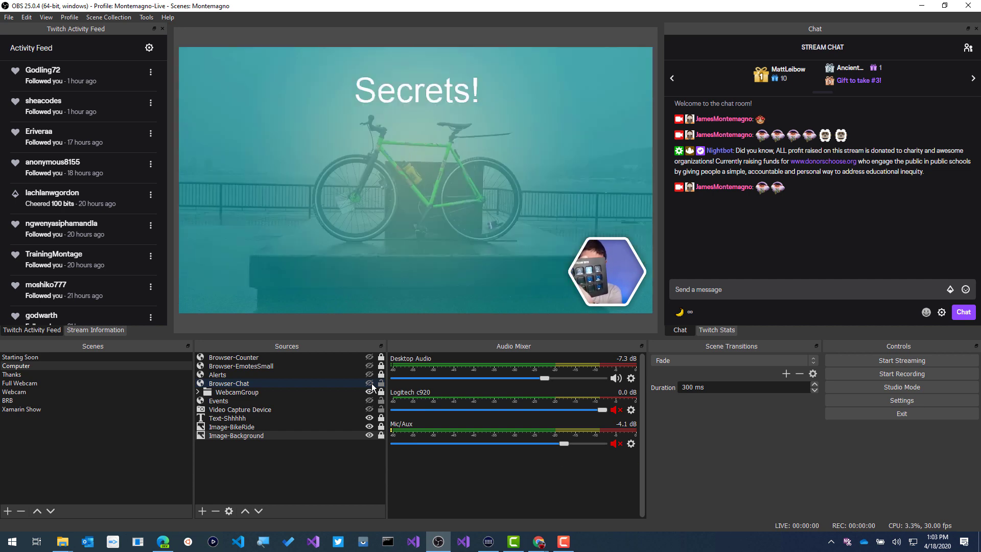
- Toggle the Video Capture Device again over the Secrets! screen in the Computer scene, ending with it visible
key(F13)
key(F13)
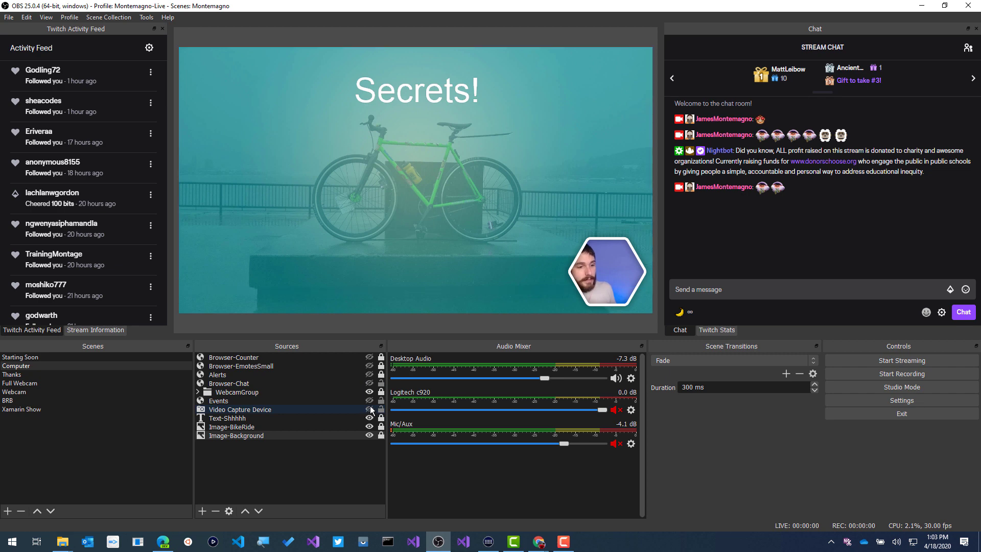
click(369, 409)
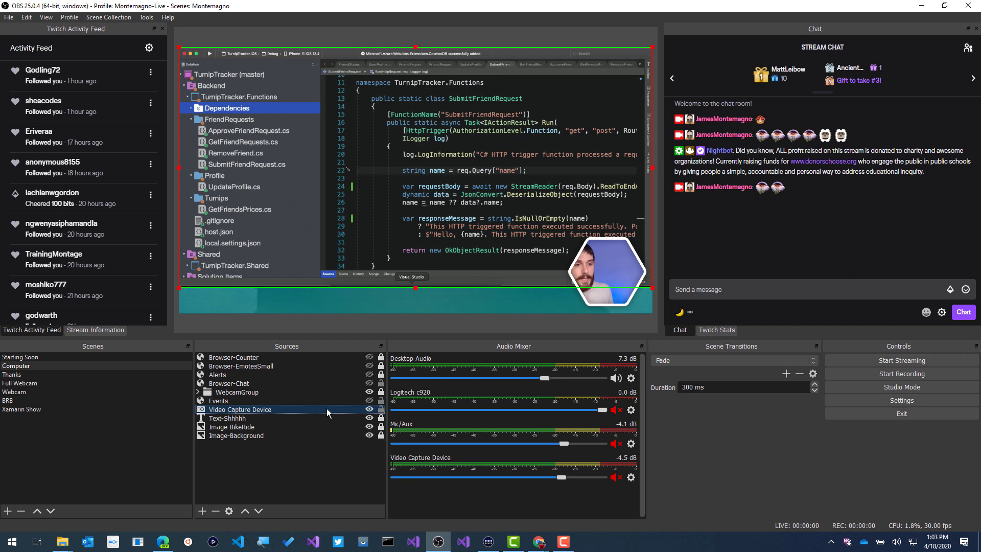
- Inspect the Video Capture Device's properties without changes, and show the hidden Events, Browser-Chat, Alerts, Browser-EmotesSmall and Browser-Counter sources
double_click(275, 413)
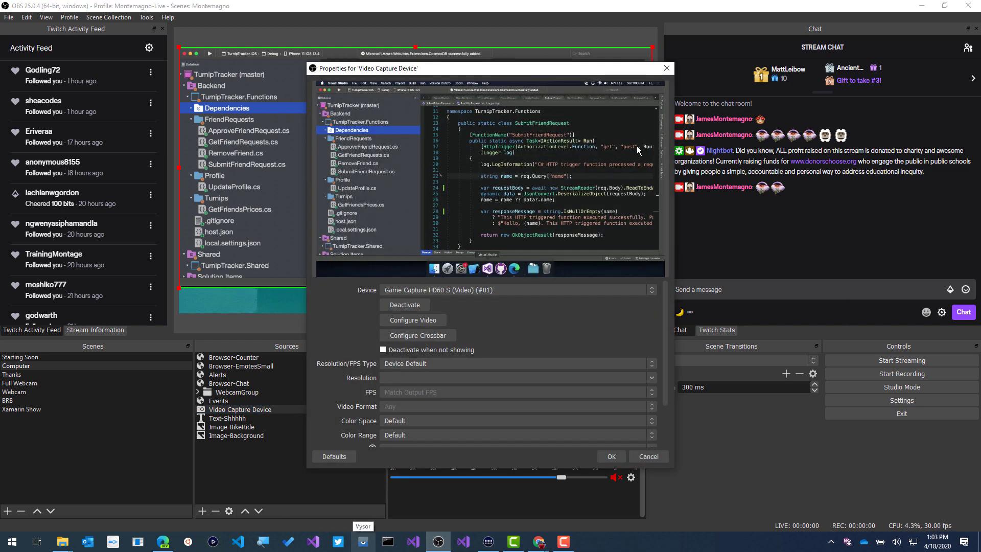
drag(474, 69, 759, 80)
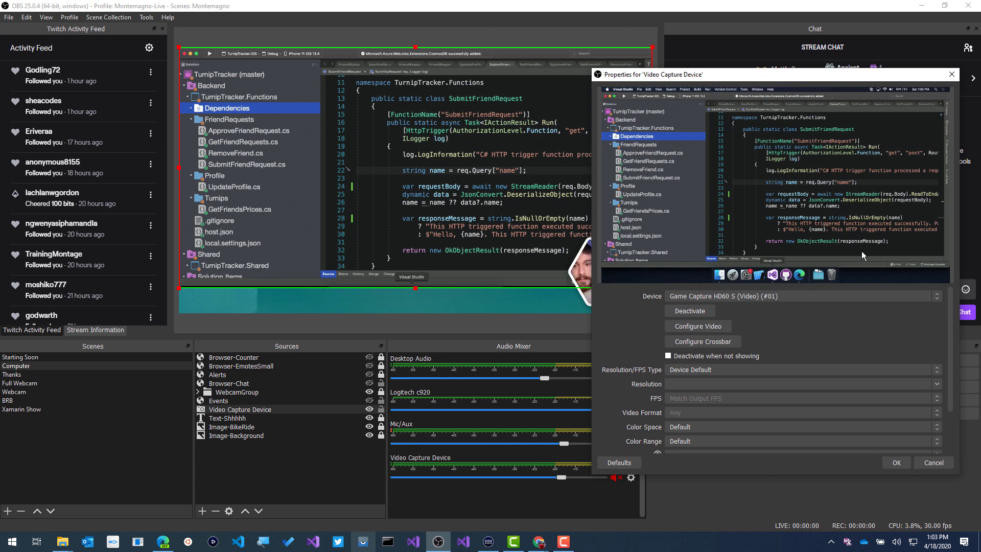
click(953, 75)
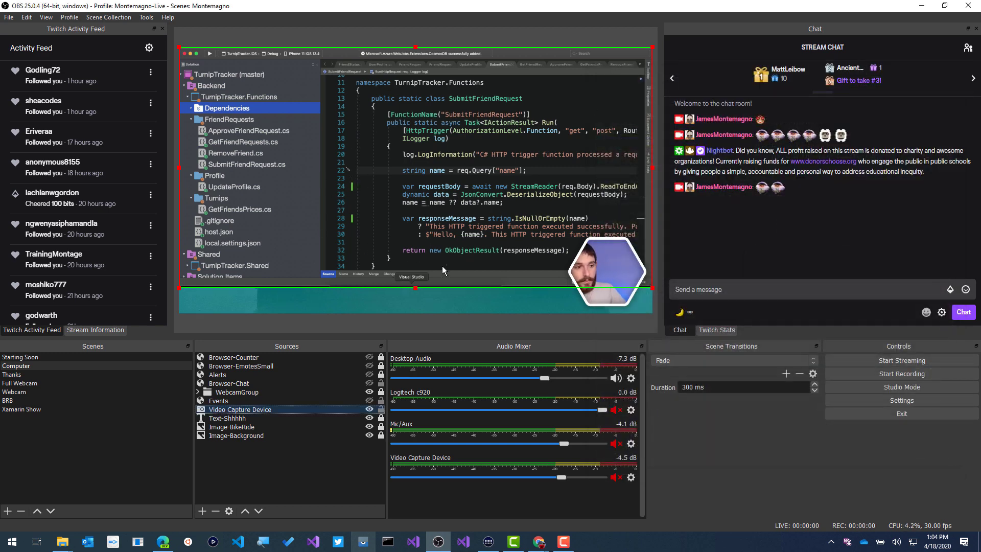
click(369, 400)
click(369, 383)
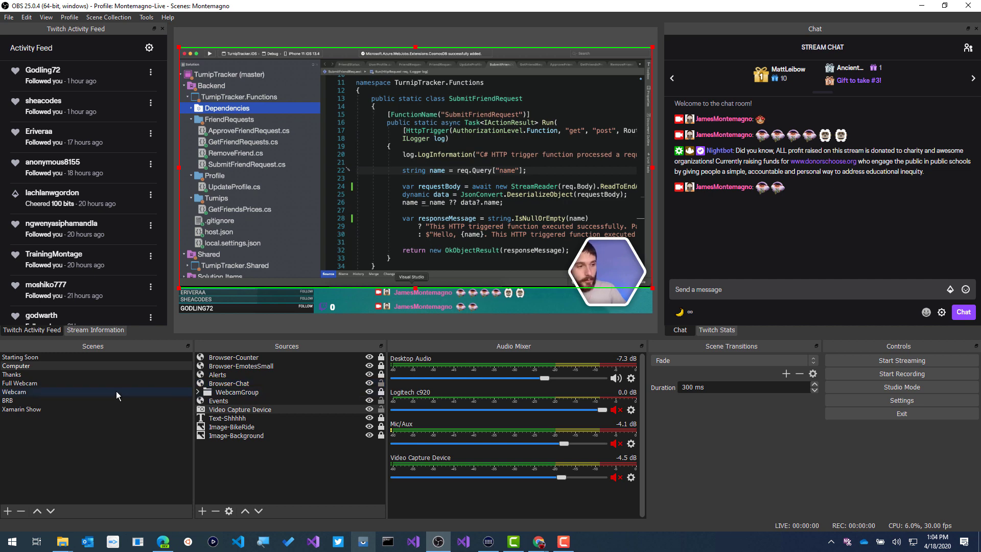
- Switch to the BRB scene and select its Browser-Emotes and Alerts sources to see the areas they cover
click(86, 397)
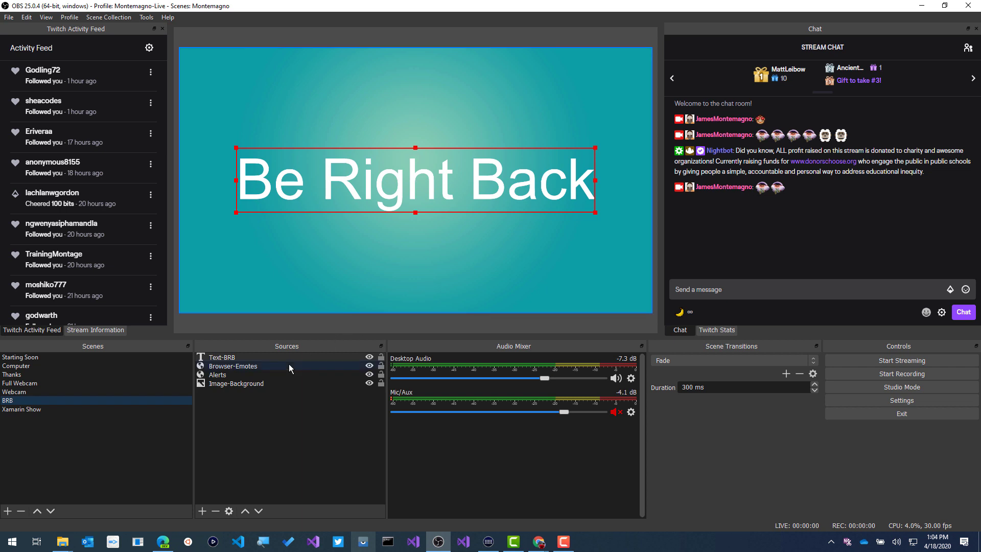
click(258, 367)
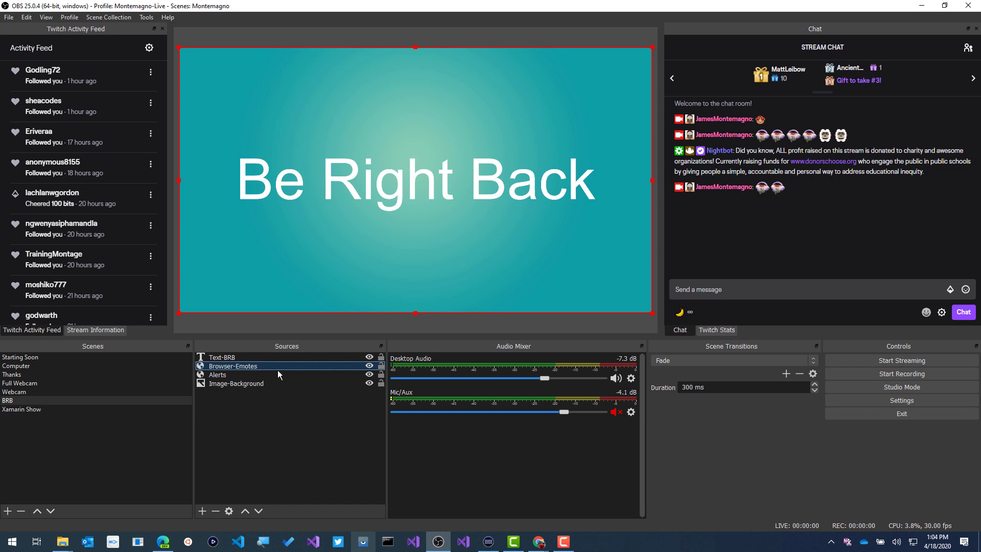
click(345, 375)
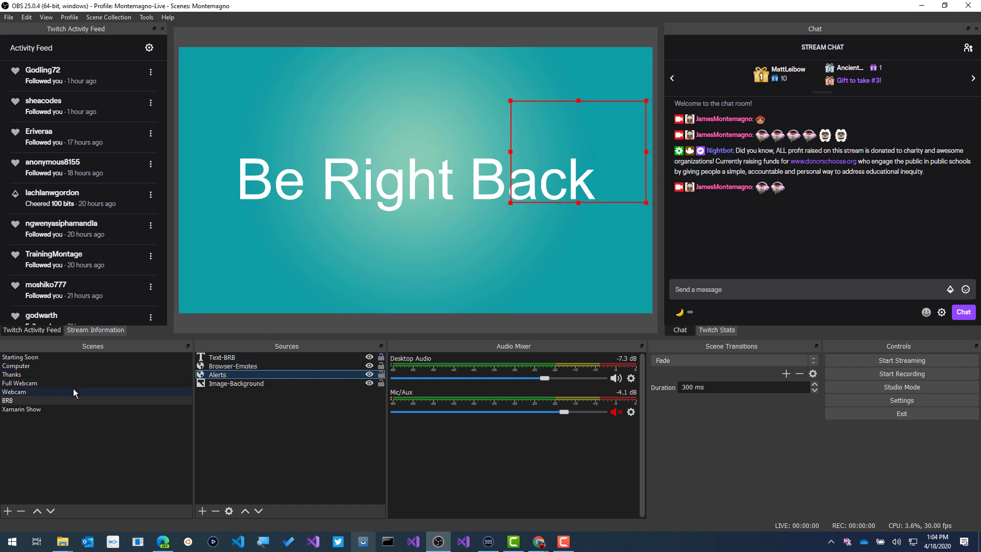
- Show the Alerts and Browser-Credits sources in the Thanks scene, and check the Image-Thanks source's properties
click(81, 373)
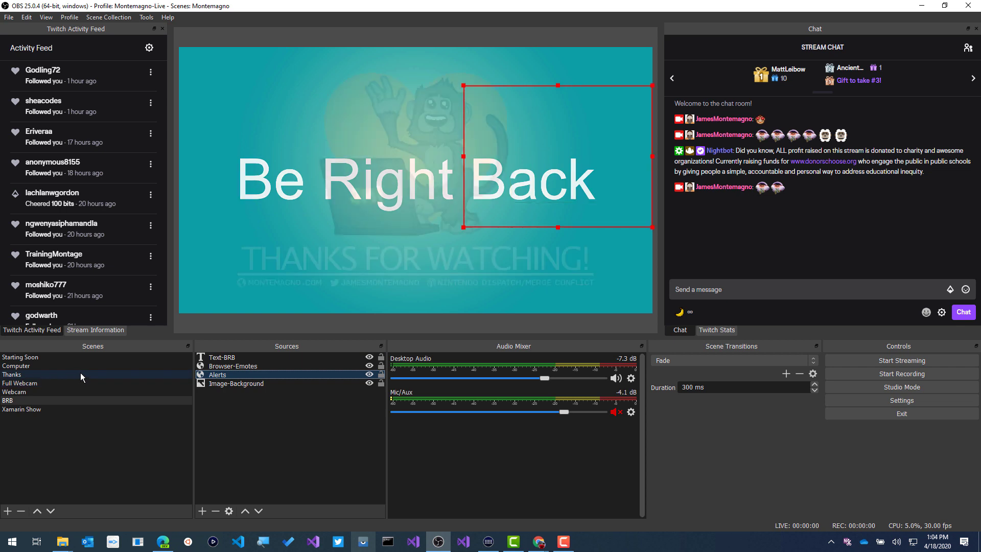
click(370, 365)
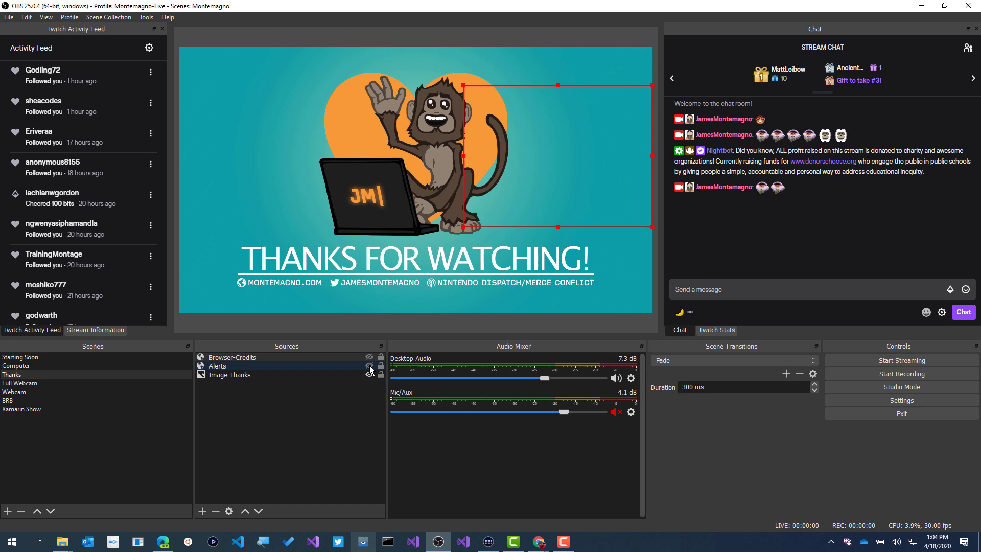
click(369, 358)
double_click(315, 375)
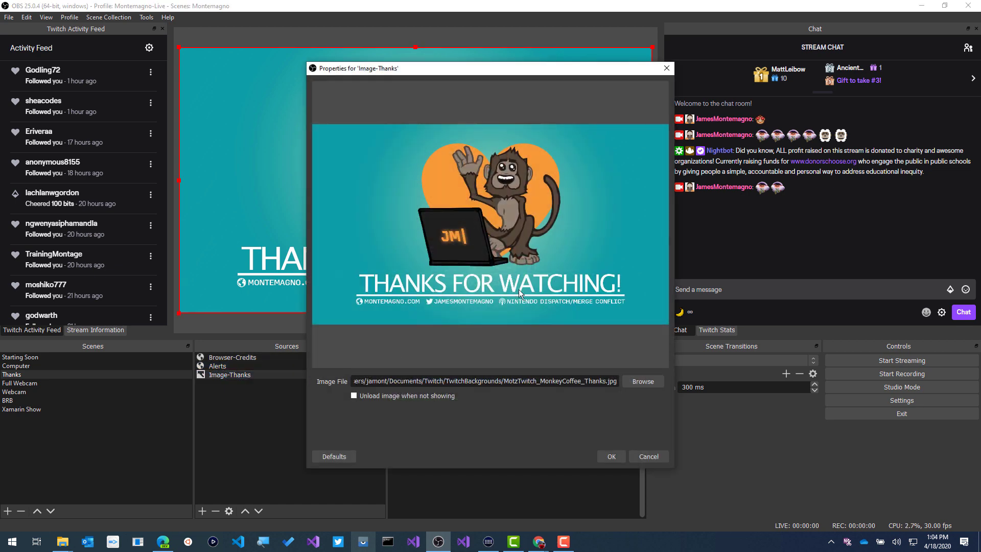
click(648, 456)
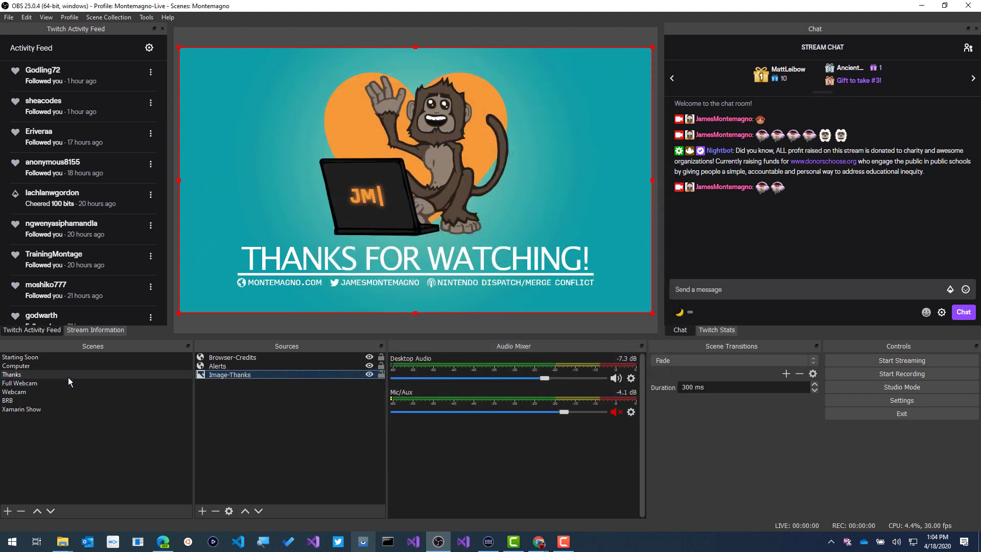
- Switch to the Xamarin Show scene, toggle the Image-XamarinShow overlay off and on, and check its properties
click(47, 409)
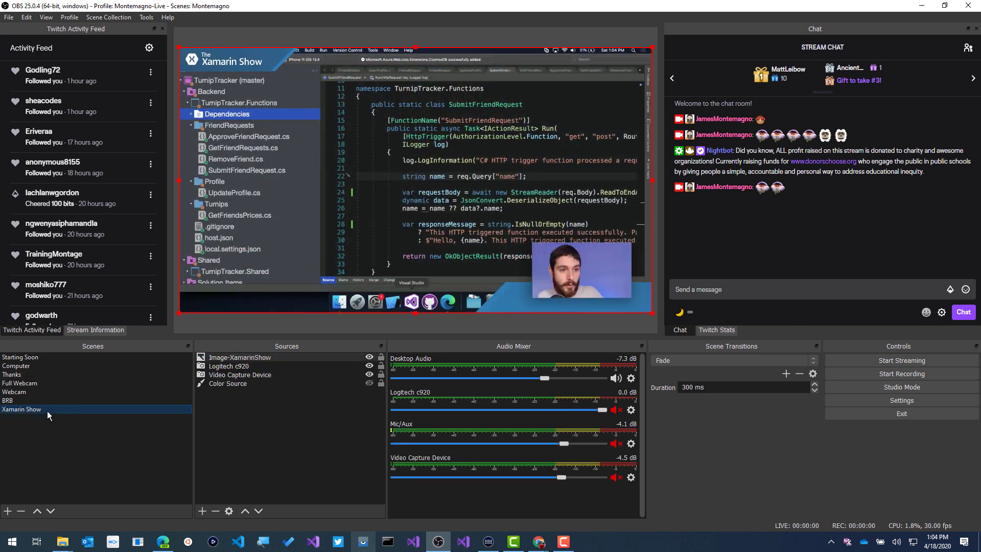
click(369, 357)
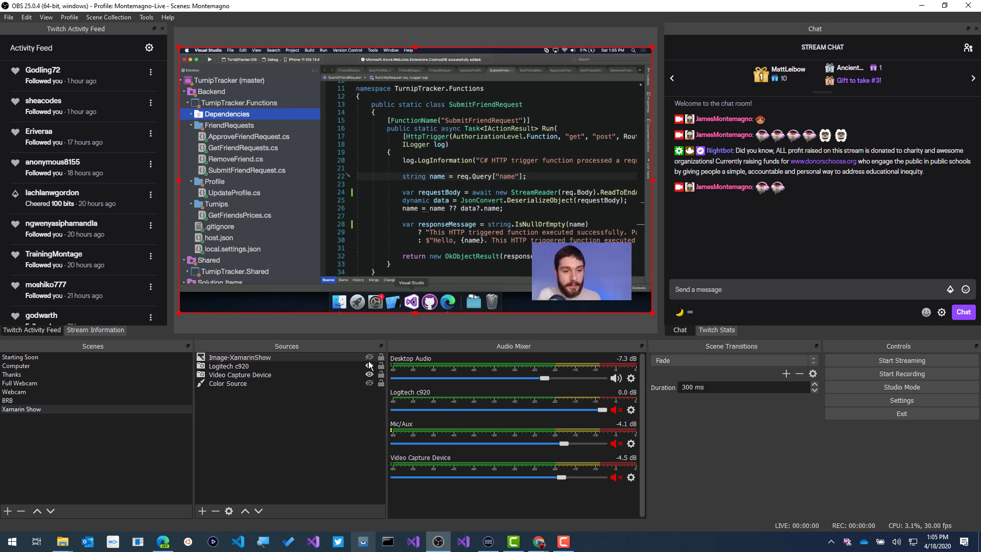
click(369, 357)
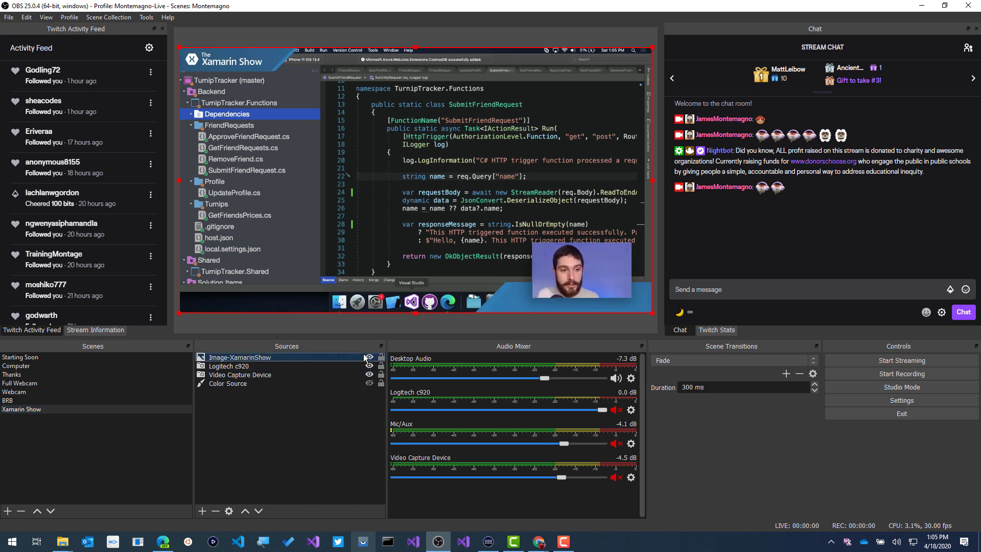
double_click(347, 356)
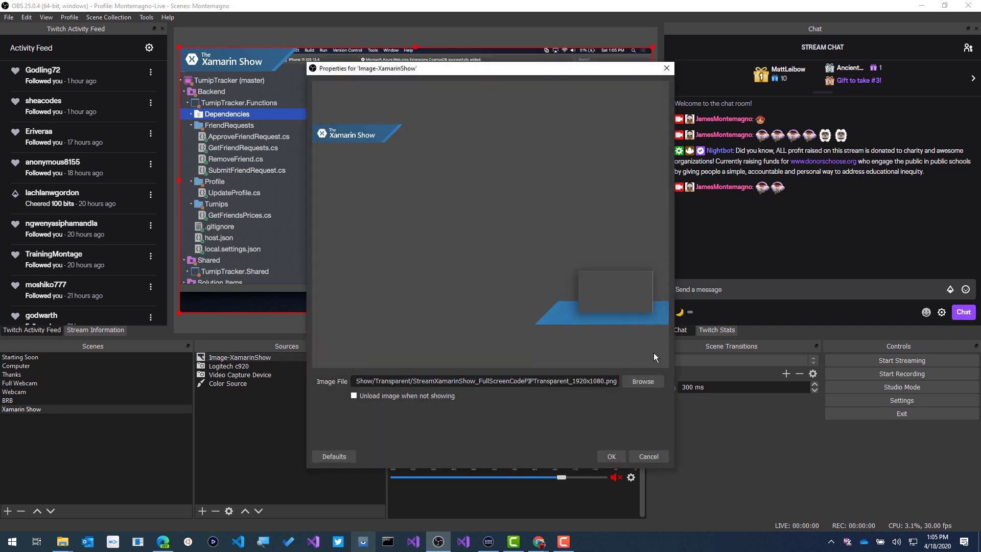
click(648, 456)
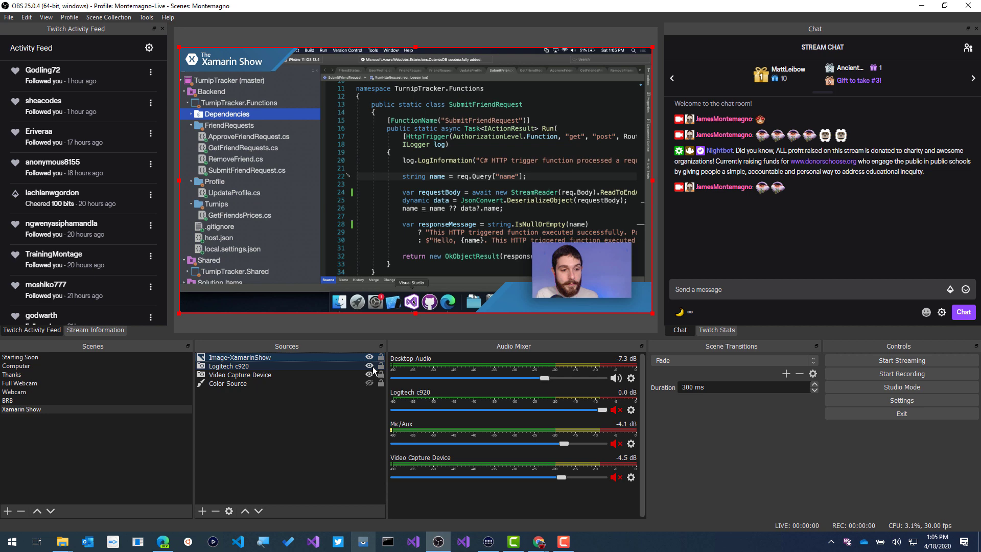
- Hide Image-XamarinShow, Logitech c920 and Video Capture Device in the Xamarin Show scene, and show all three layers again
click(370, 357)
click(369, 366)
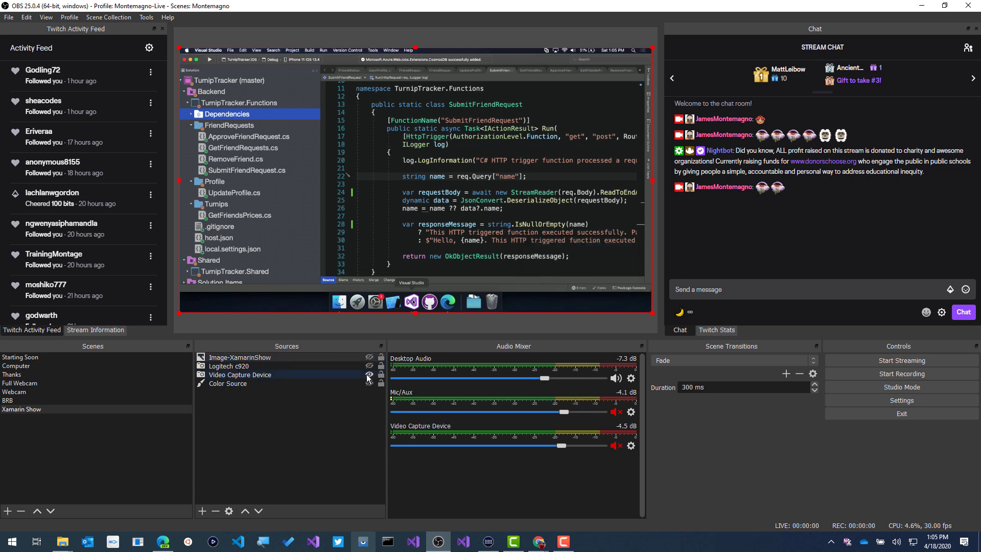
click(369, 375)
click(369, 375)
click(369, 375)
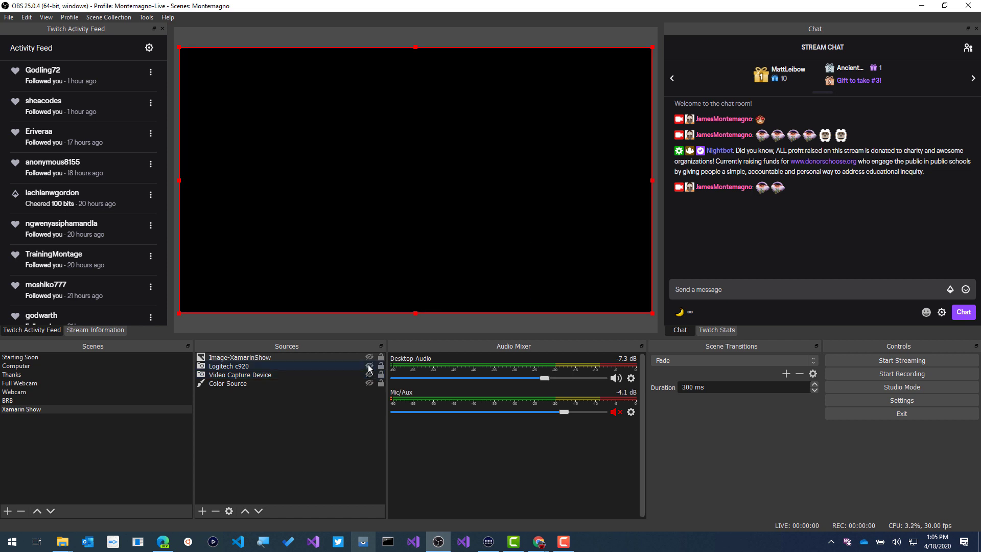
click(369, 358)
click(368, 366)
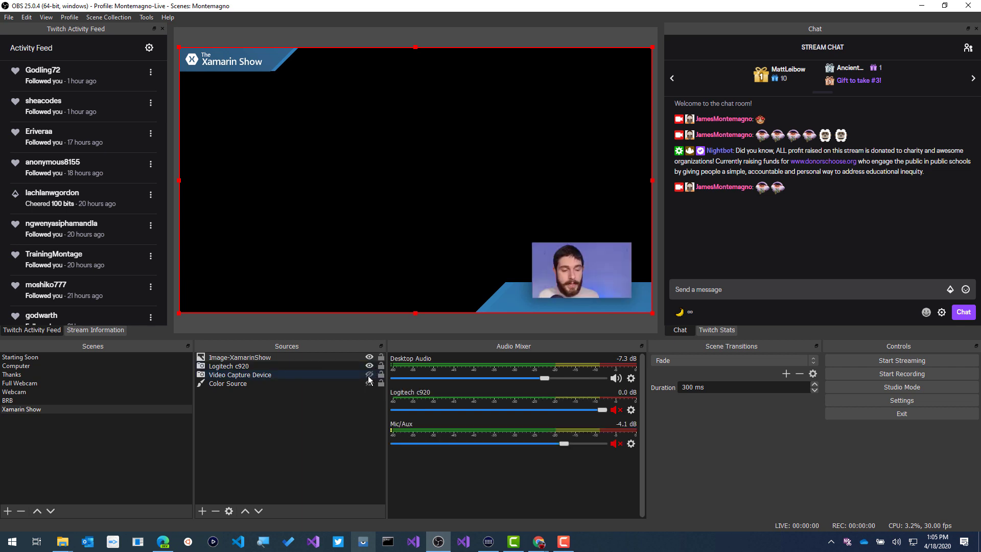
click(368, 375)
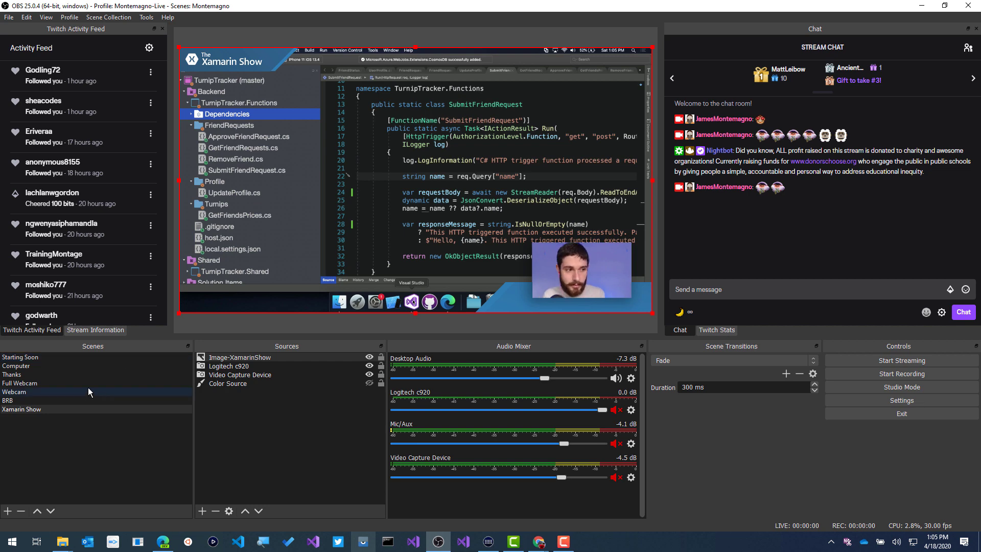
- Return to the Computer scene and expand the WebcamGroup to examine its Image-XamagonOverlay and Webcam layers
click(93, 367)
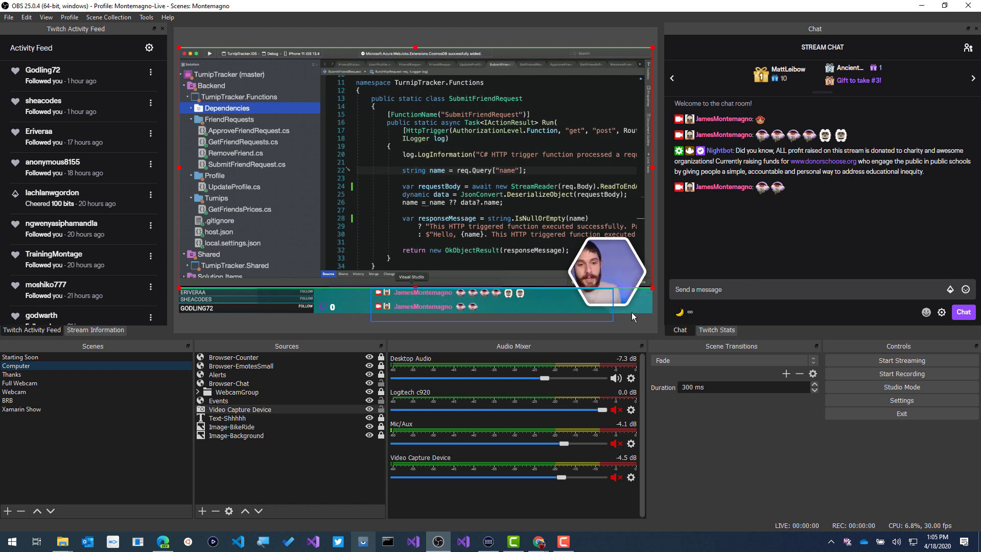
click(198, 392)
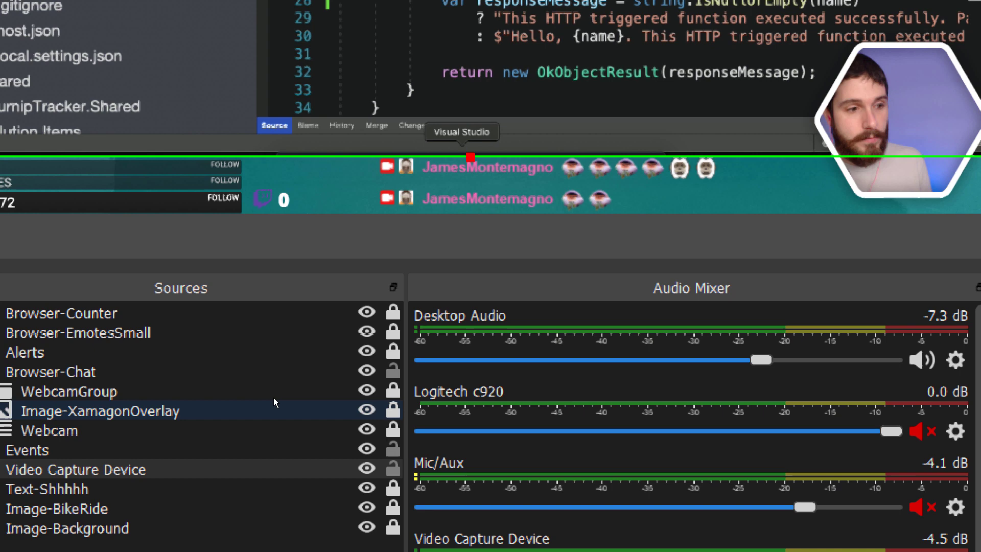
click(448, 432)
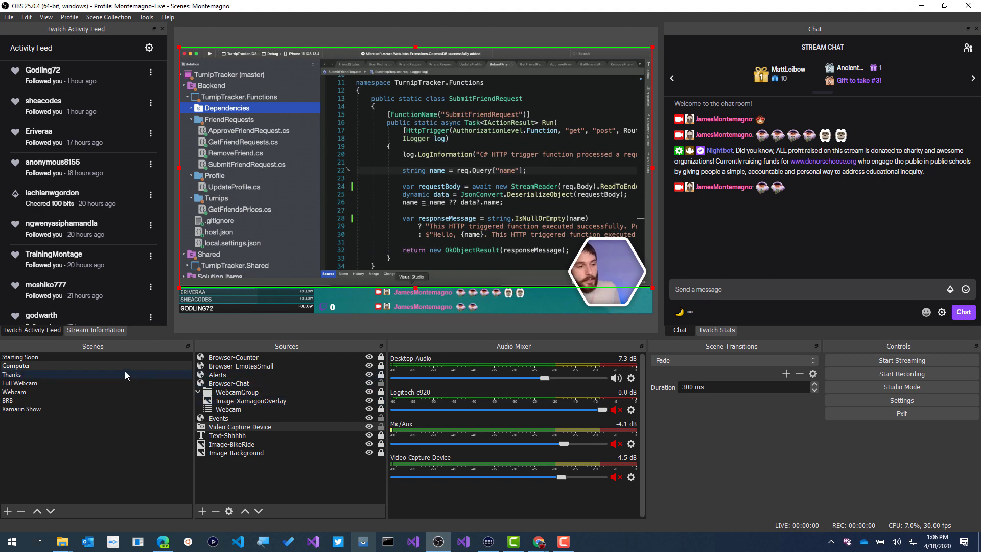
- Switch to the Webcam scene and check the filters of its Logitech c920 source
click(42, 391)
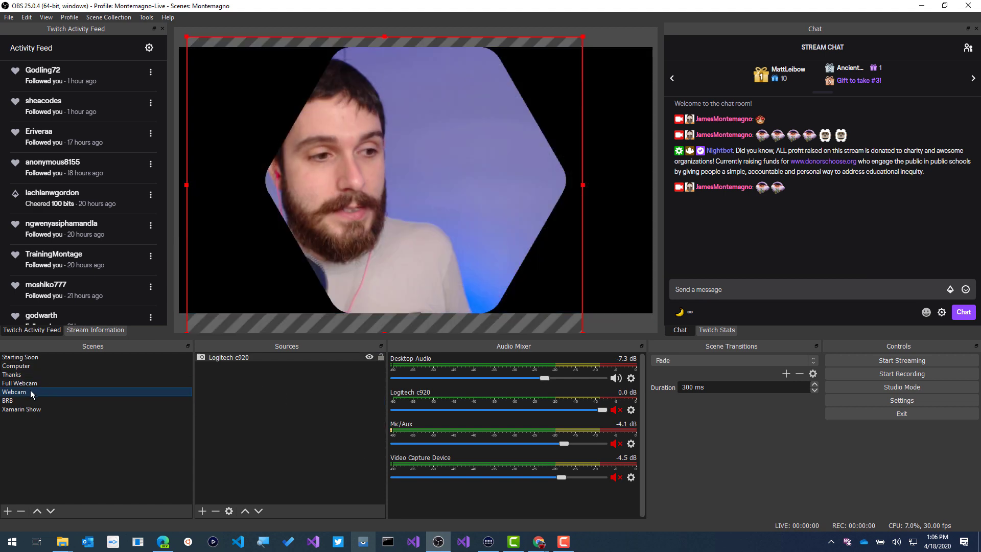
click(238, 360)
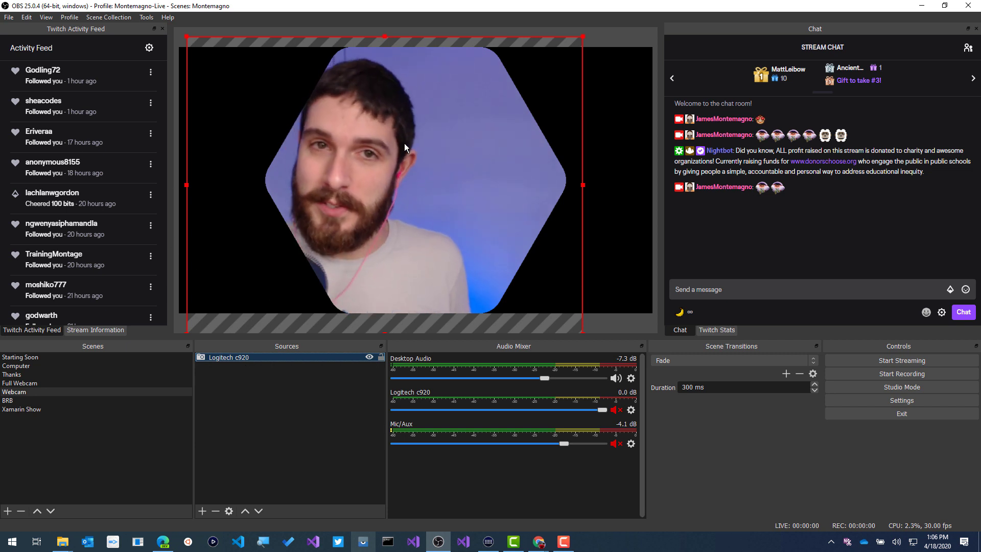
right_click(249, 354)
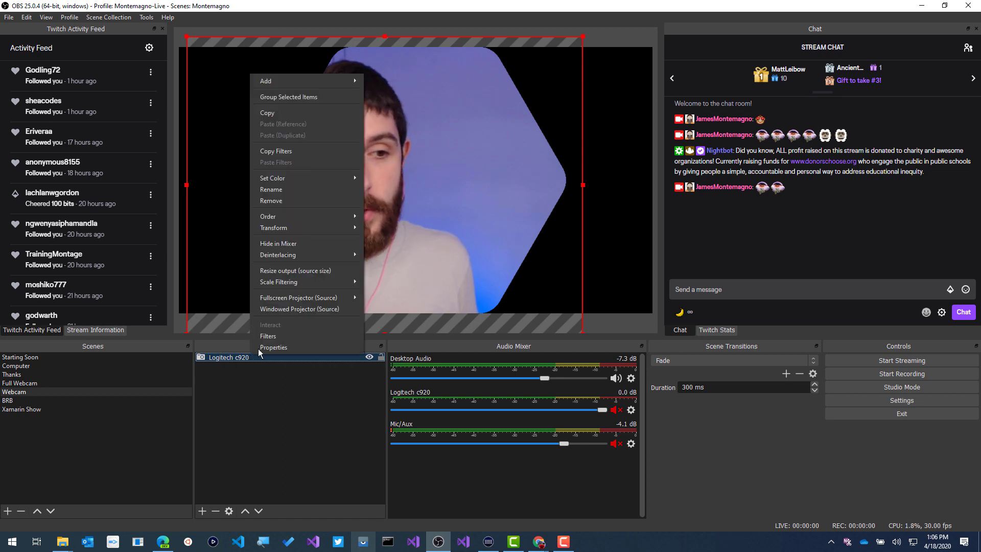
click(262, 337)
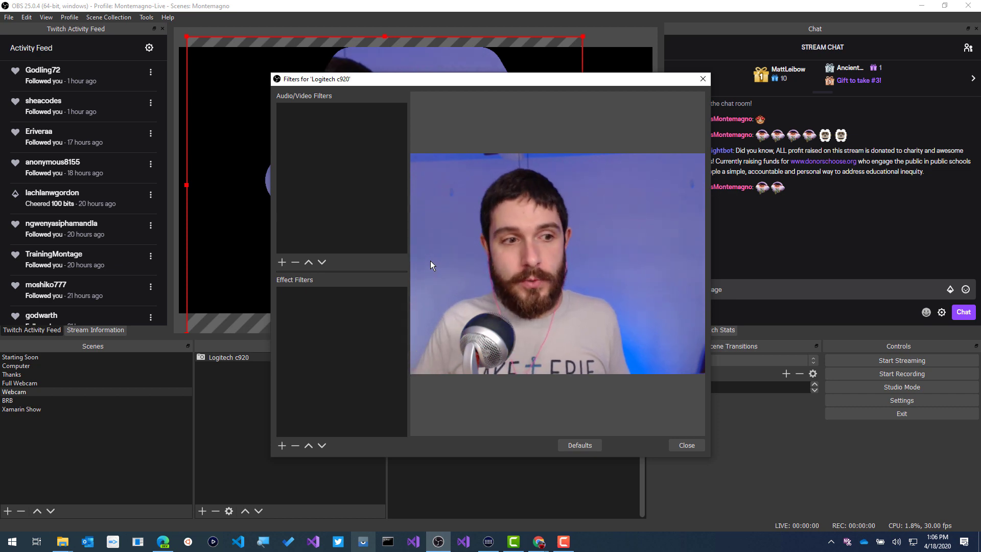
click(672, 446)
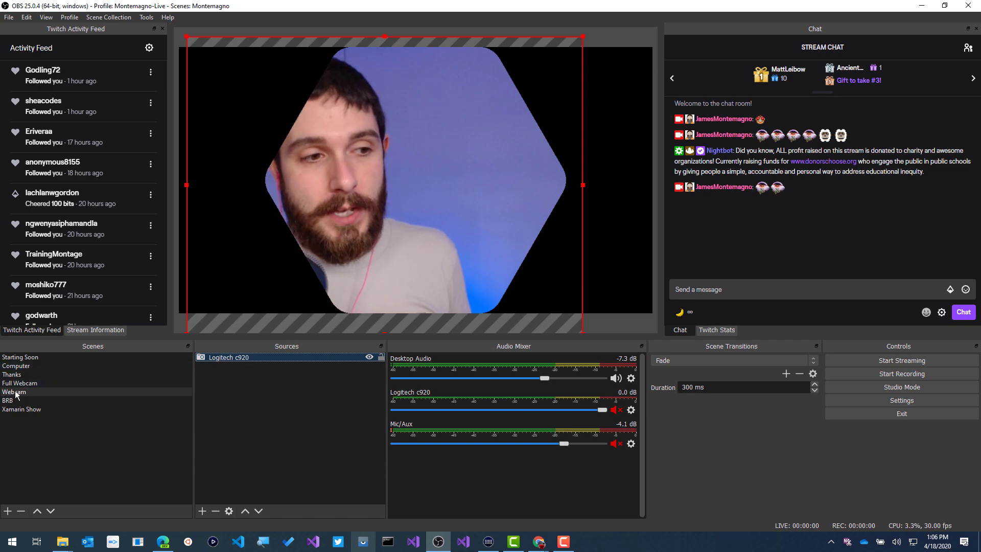
- Examine the Image Mask/Blend filter applied to the Webcam scene, and close the filters
right_click(16, 393)
click(53, 340)
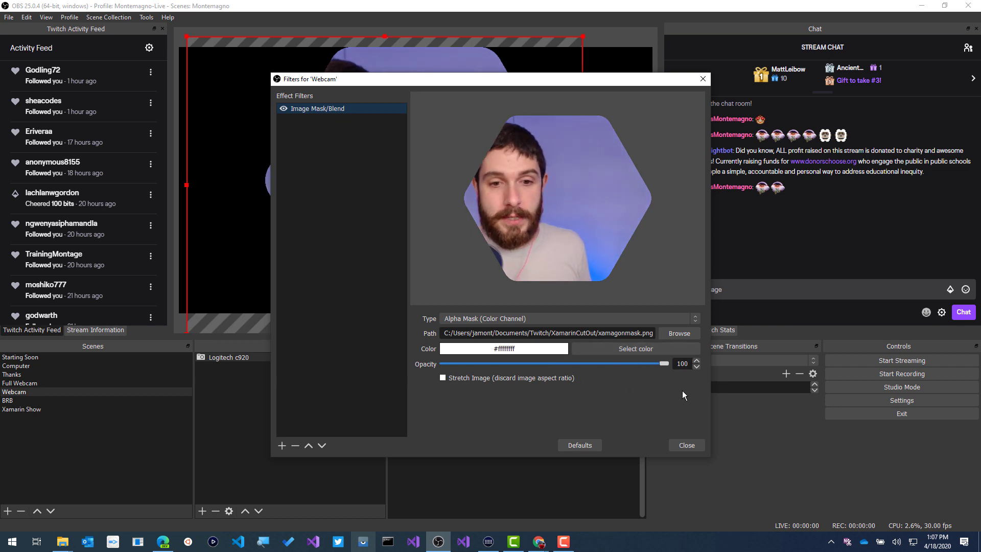
click(686, 446)
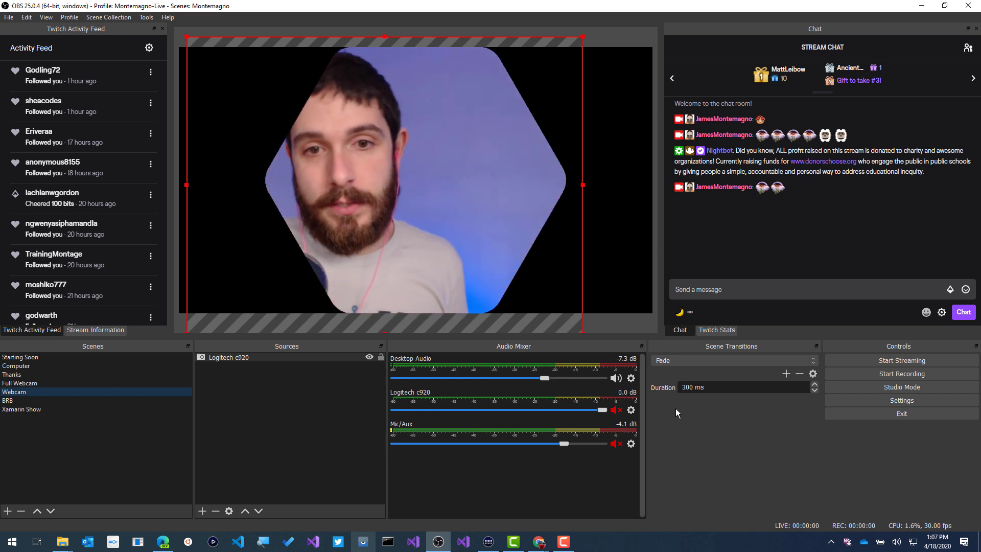
- Switch to the Edge browser, close the Twitch subscription purchase page and display the banner of the streamer's Twitch channel page
click(167, 543)
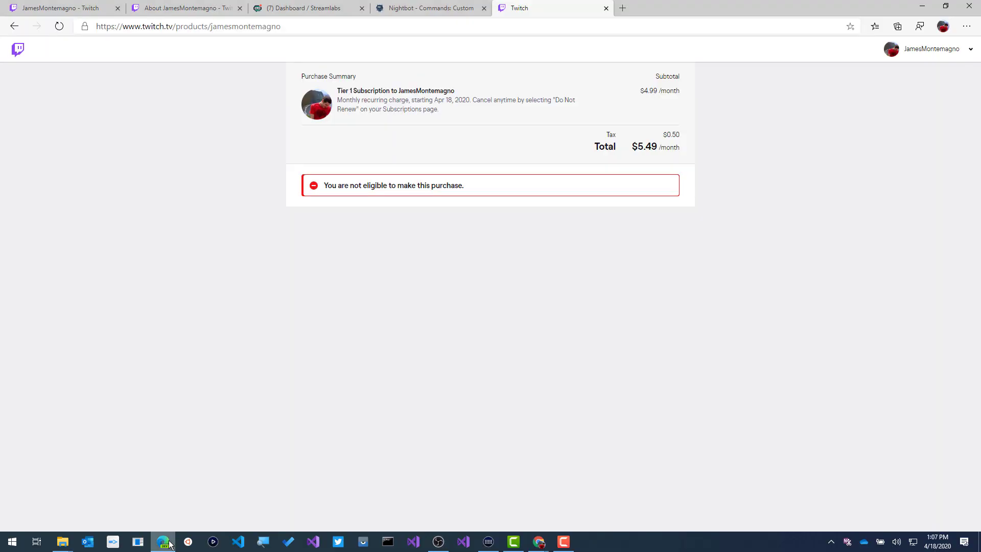
click(607, 8)
click(64, 8)
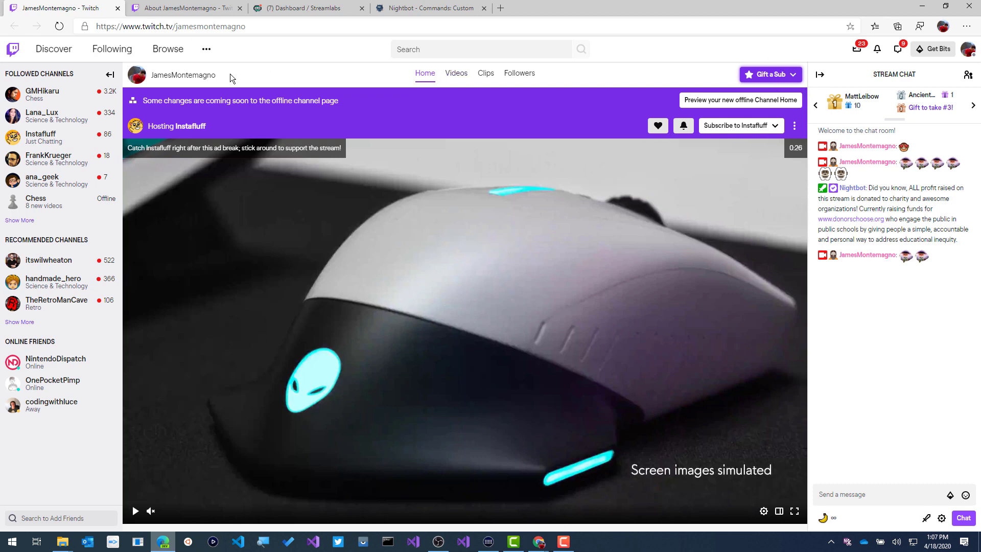
scroll(208, 78, up, 3)
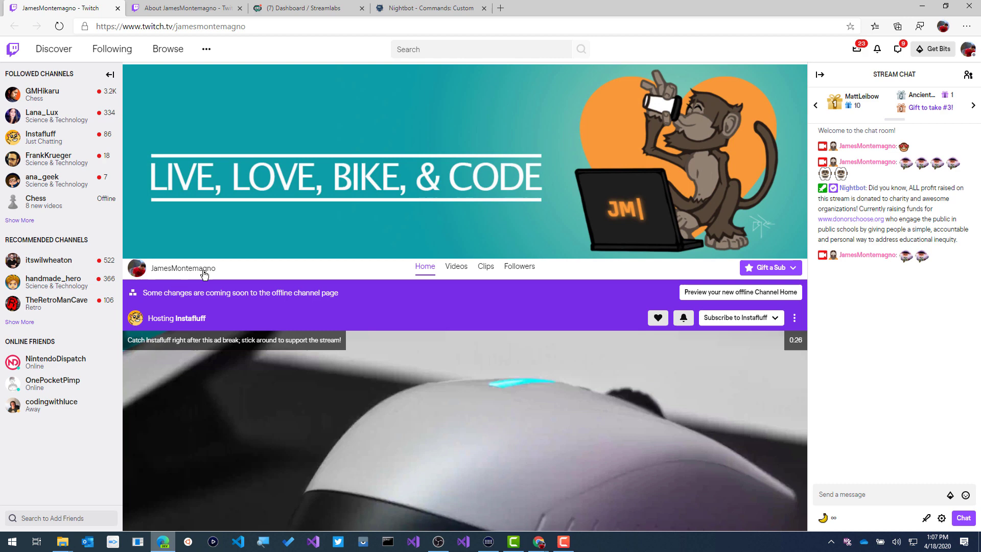
- Examine the information panels below the video on the channel page, from About Me and Schedule down to My Gear and Donate
scroll(204, 275, down, 3)
scroll(636, 311, down, 5)
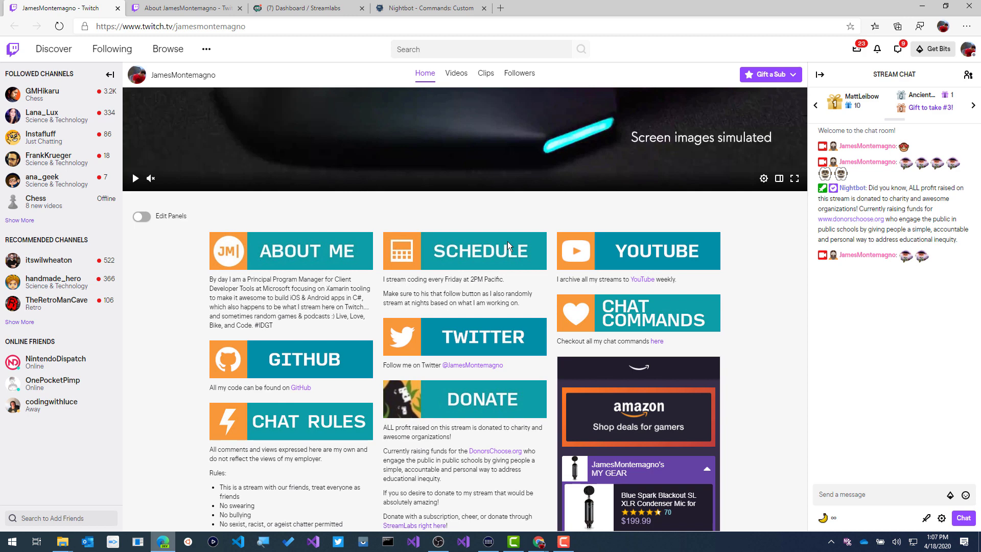
scroll(369, 322, down, 1)
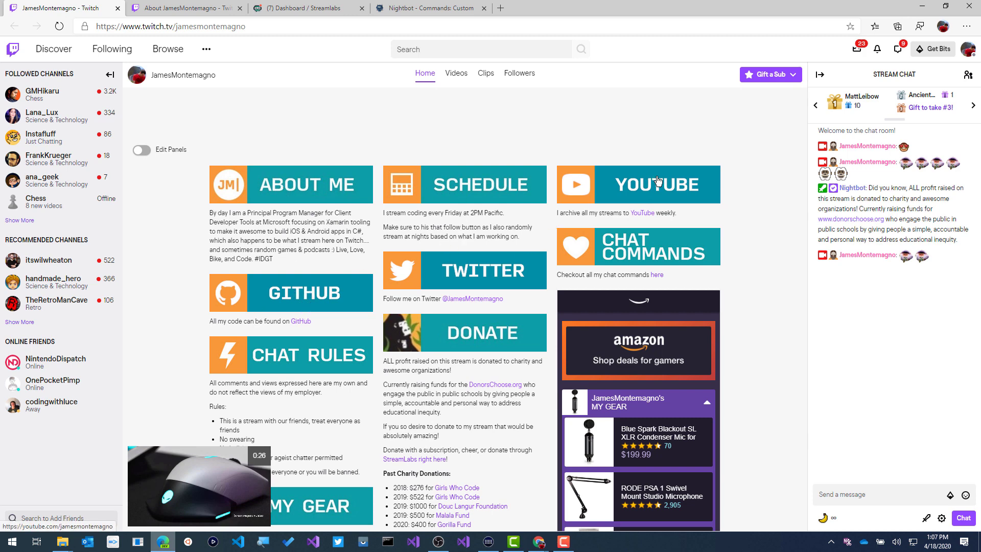
scroll(531, 265, down, 3)
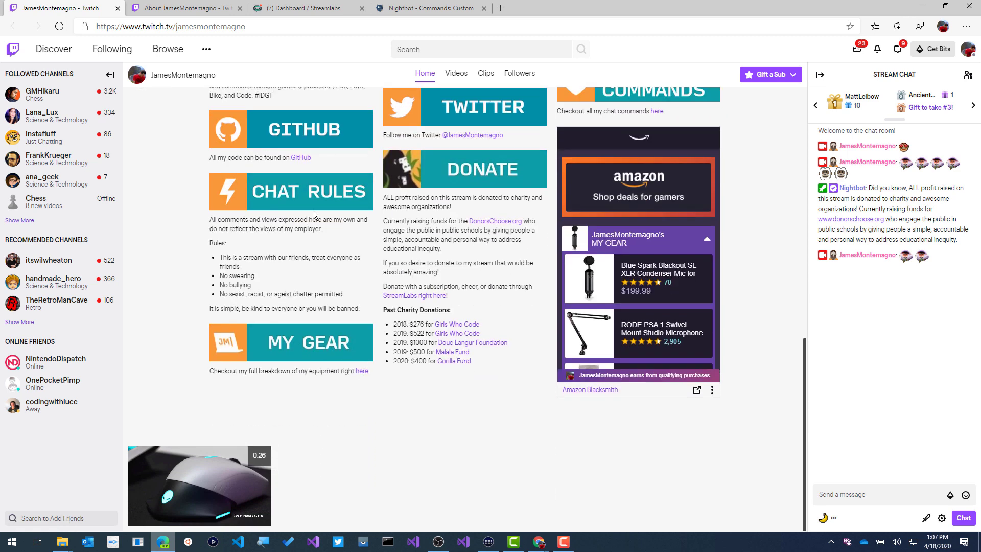
scroll(399, 234, up, 1)
scroll(399, 234, up, 3)
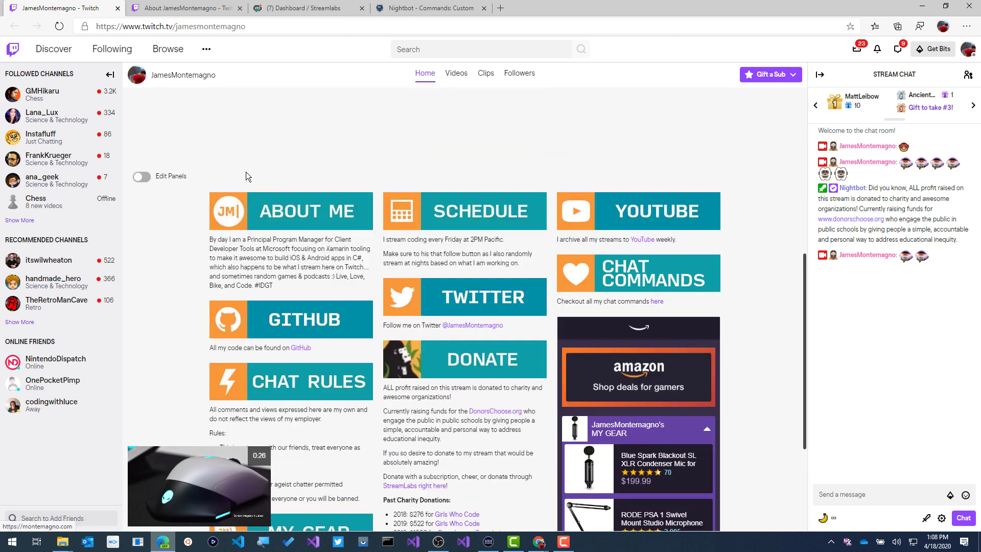
- Turn on Edit Panels for the channel and check the image upload option of the Twitter panel
click(142, 187)
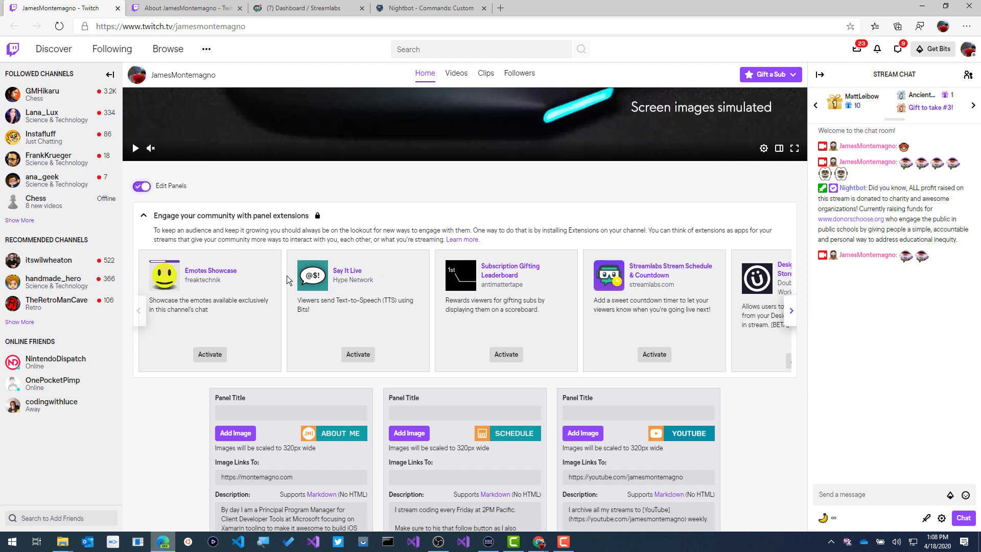
scroll(522, 278, down, 3)
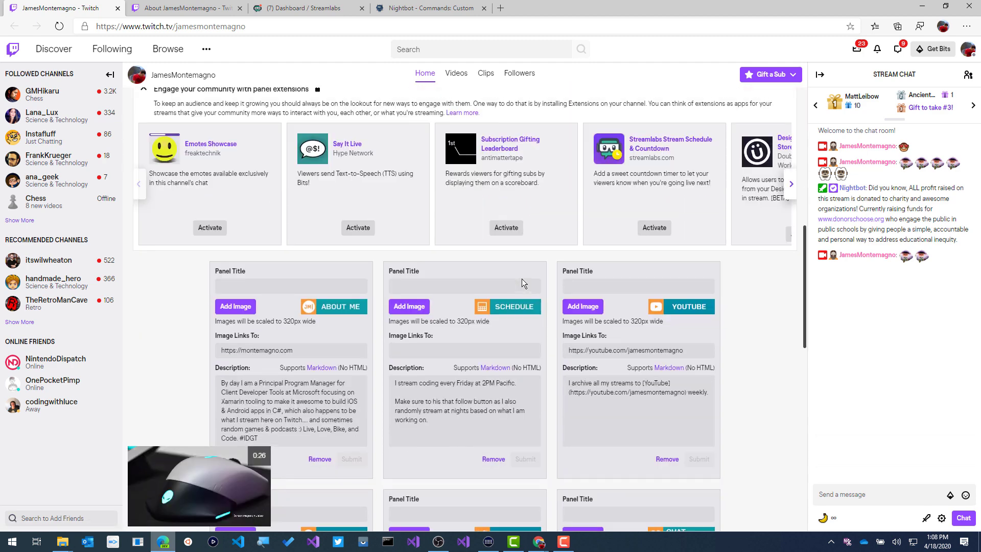
scroll(637, 156, down, 5)
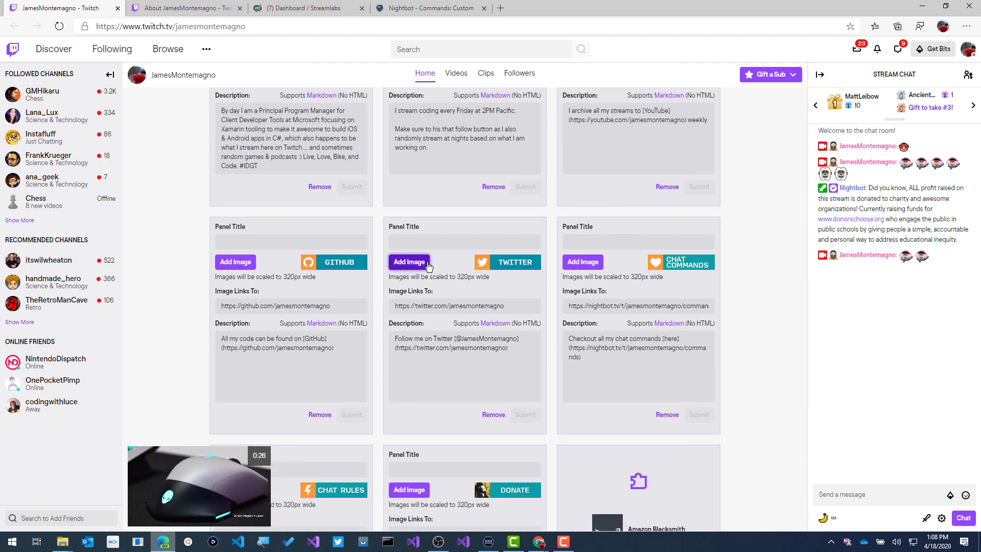
click(408, 261)
click(581, 210)
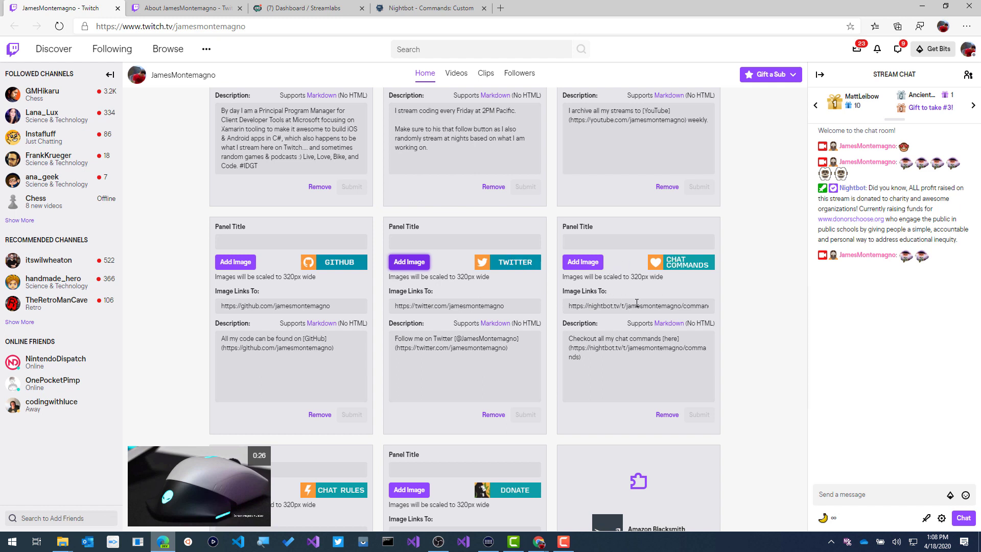
- Examine the image, link and description fields of the editable channel panels and the Amazon Blacksmith extension
scroll(589, 368, down, 1)
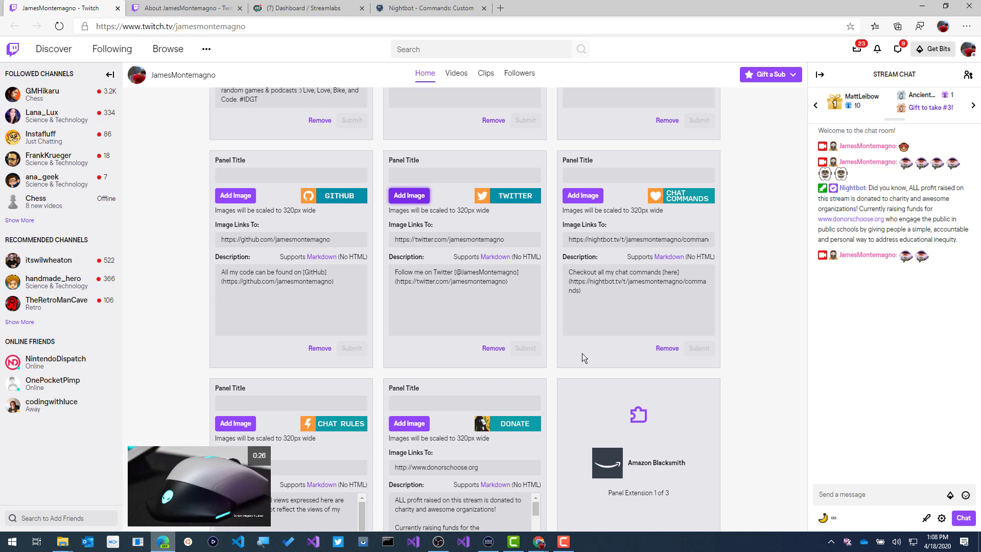
scroll(598, 245, down, 1)
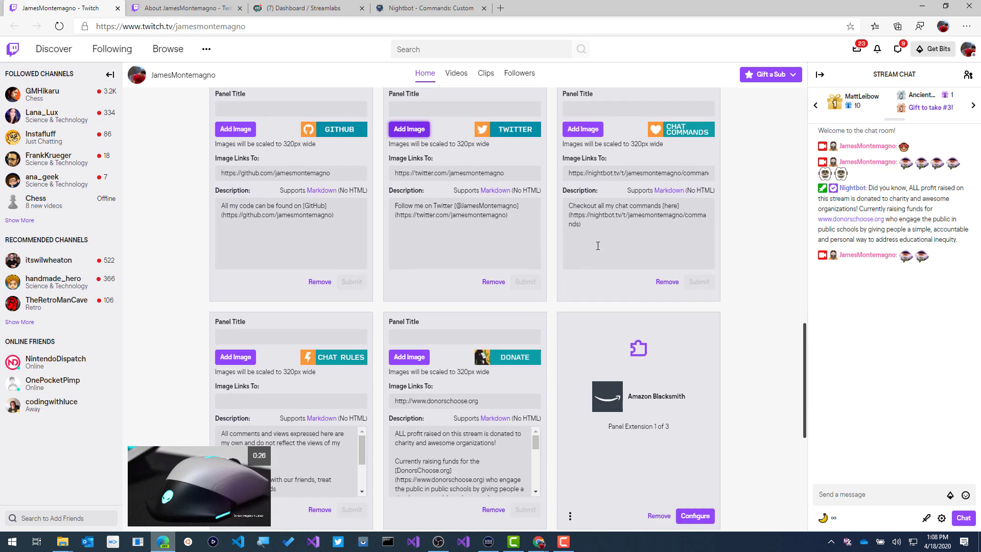
scroll(373, 277, up, 4)
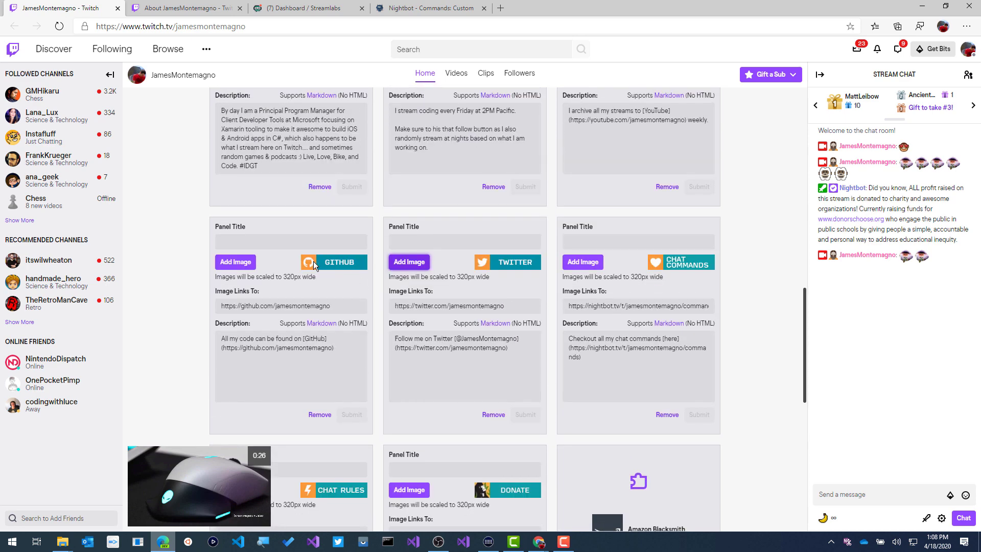
scroll(339, 259, up, 2)
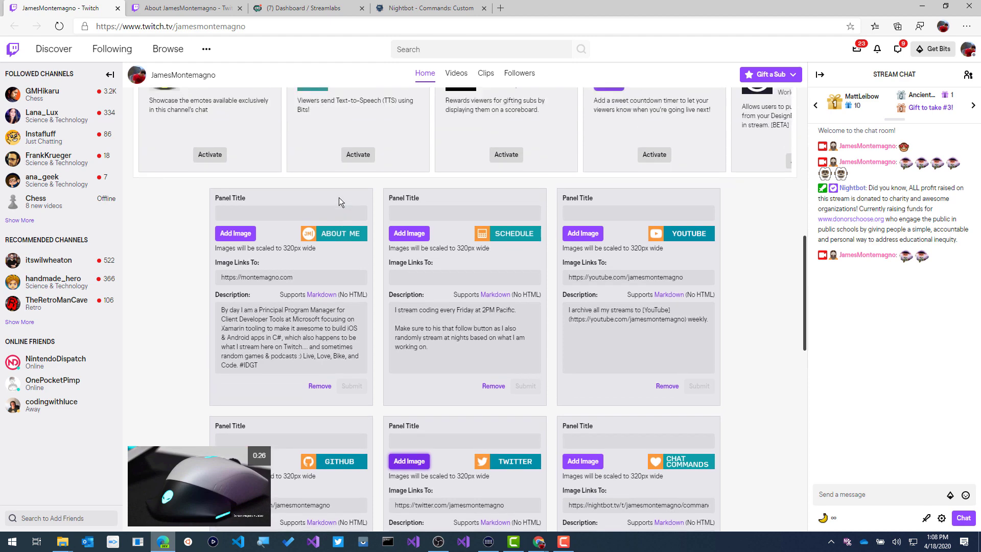
scroll(339, 197, up, 1)
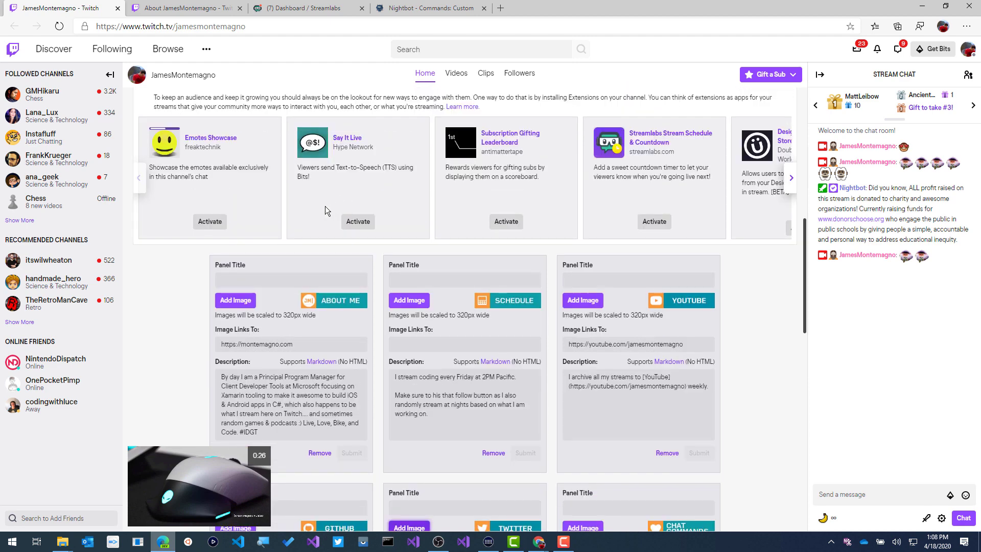
scroll(235, 123, up, 2)
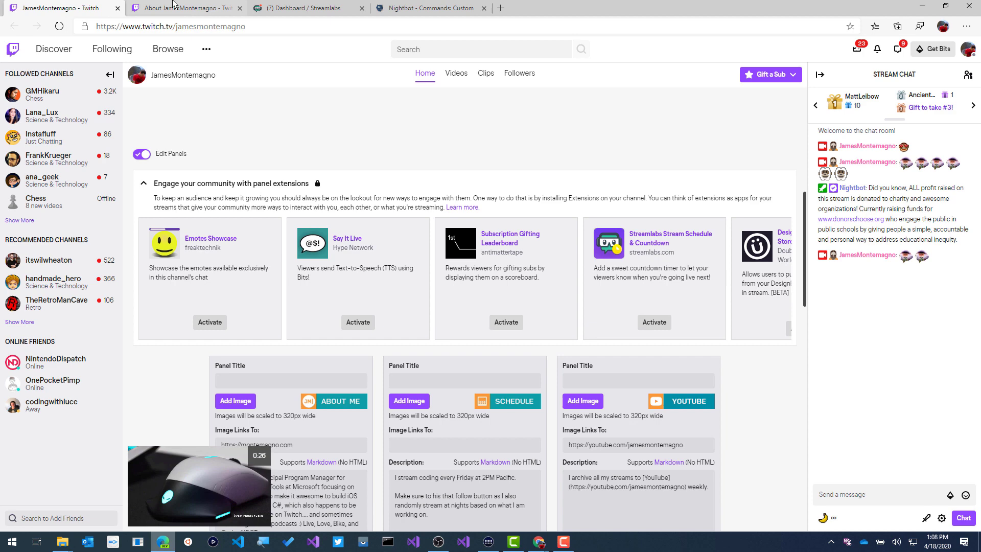
- Show the new offline channel page's Home section and examine its recently streamed categories and Live Coders team members
click(173, 5)
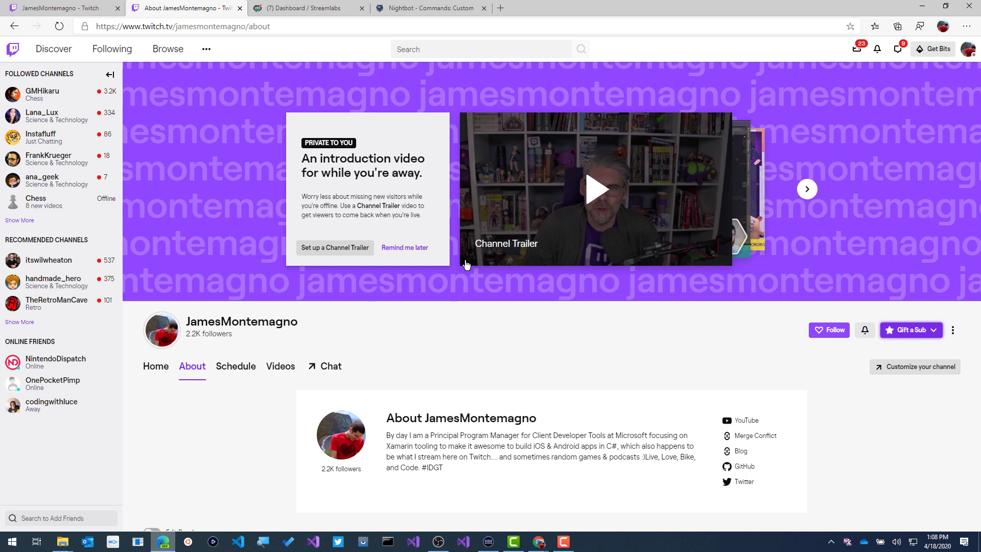
click(155, 366)
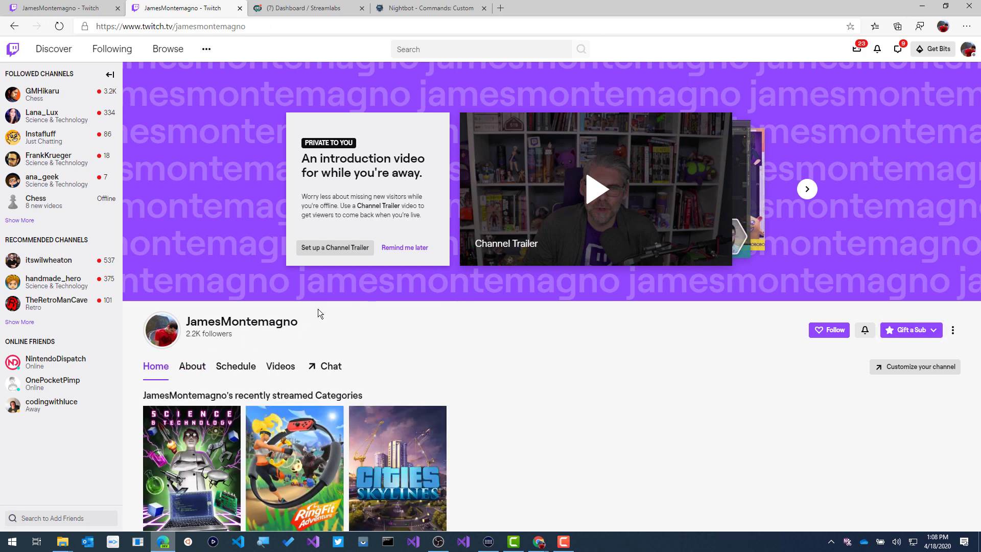
scroll(369, 310, down, 3)
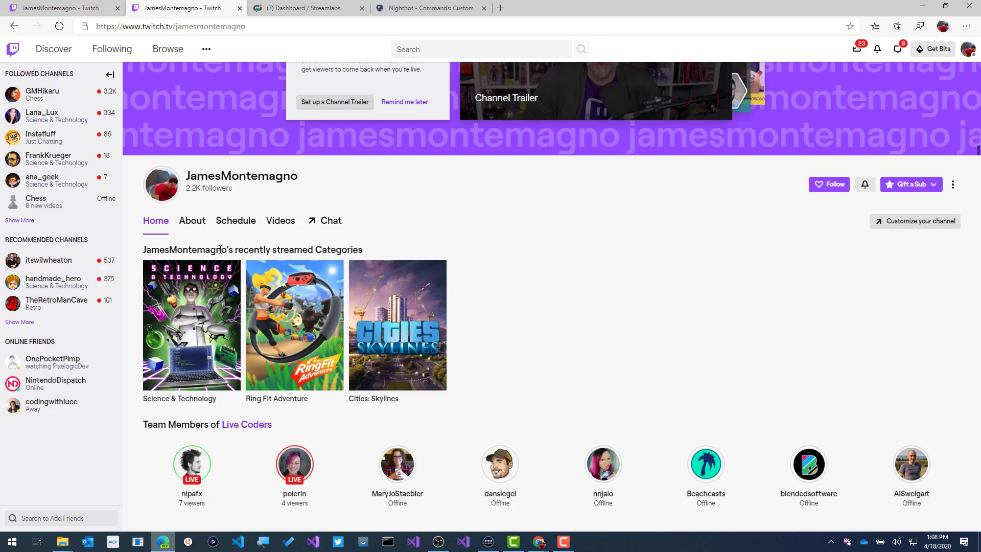
scroll(335, 408, down, 2)
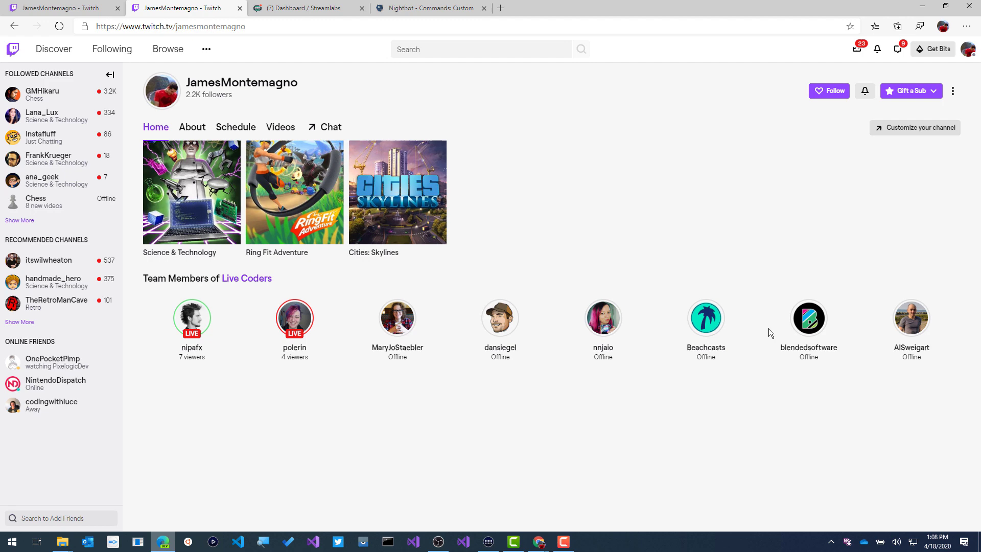
- Open the About section of the new channel page and examine its bio, social links and information panels
scroll(744, 332, up, 4)
click(195, 298)
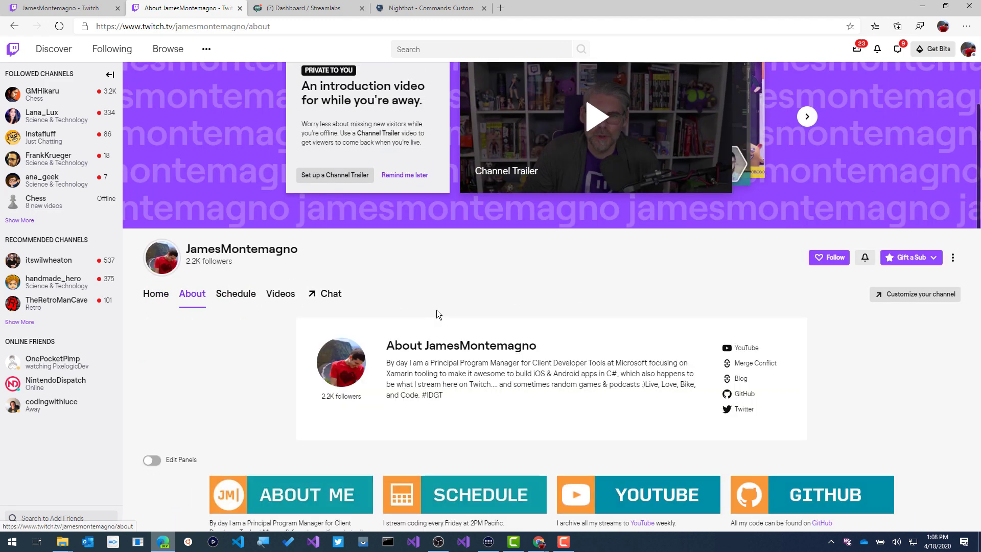
scroll(503, 302, down, 2)
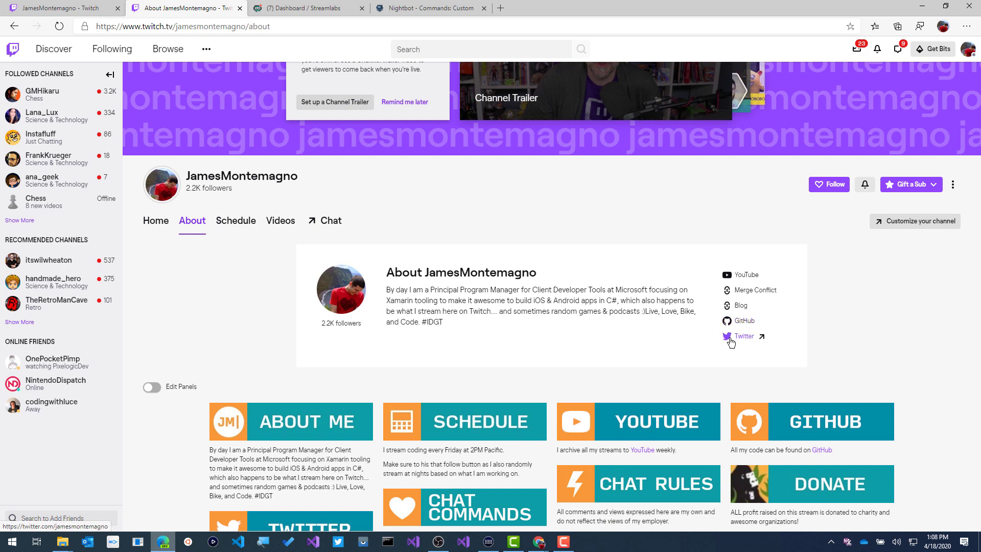
scroll(734, 322, down, 3)
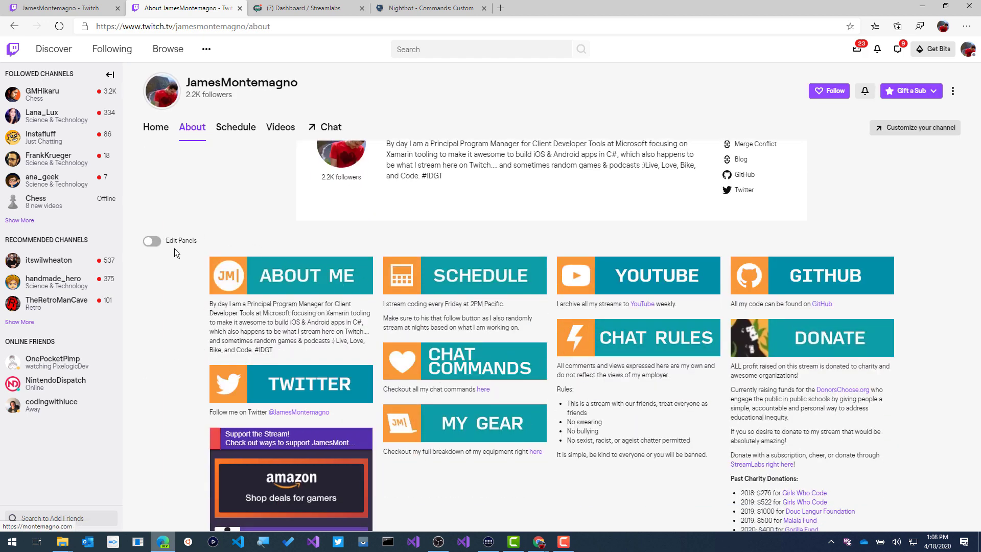
scroll(431, 237, up, 3)
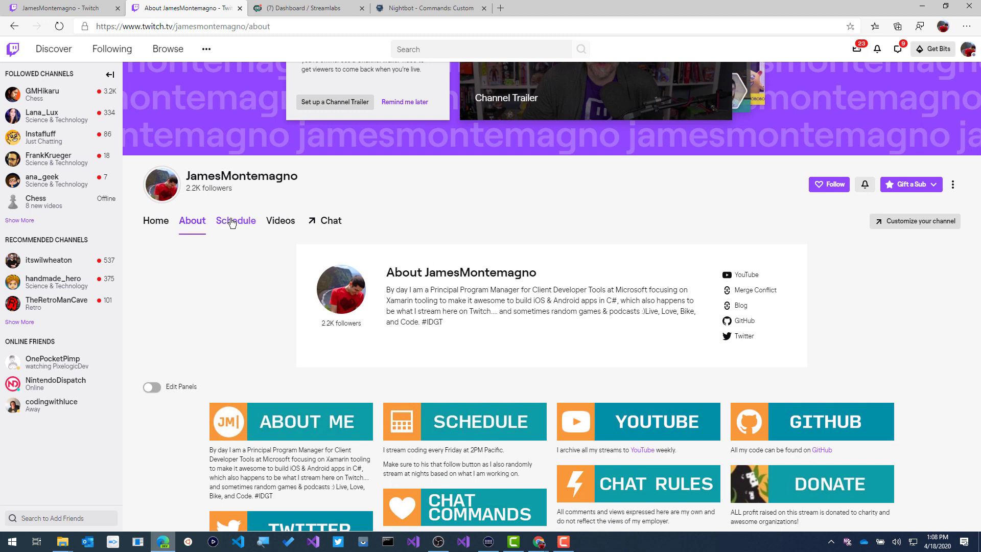
scroll(661, 320, down, 2)
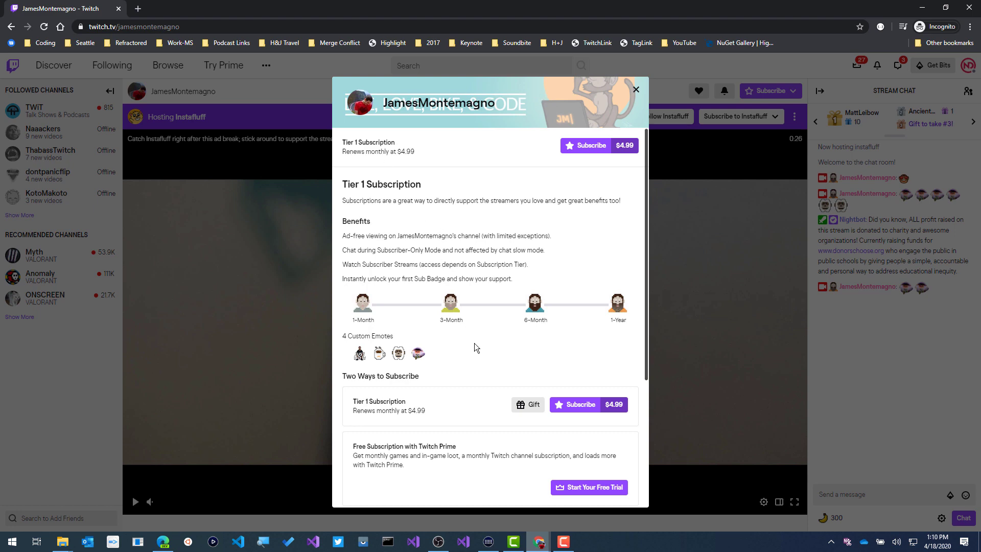
- Switch to OBS and display the Full Webcam scene
click(439, 541)
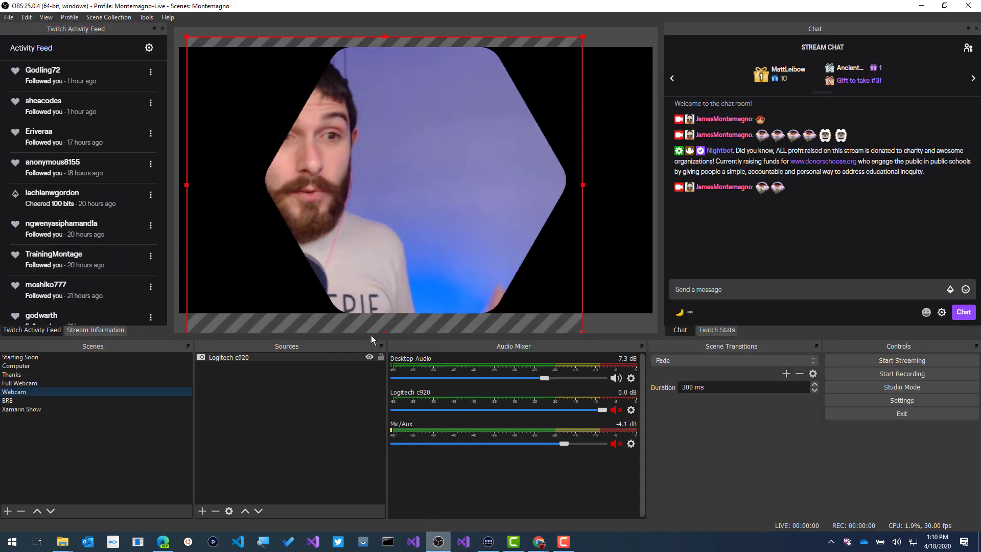
click(125, 383)
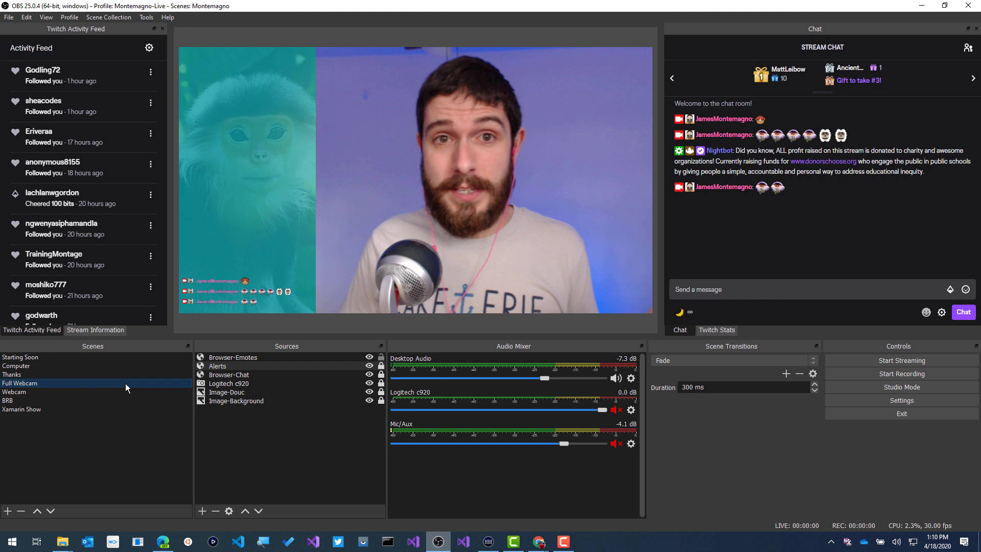